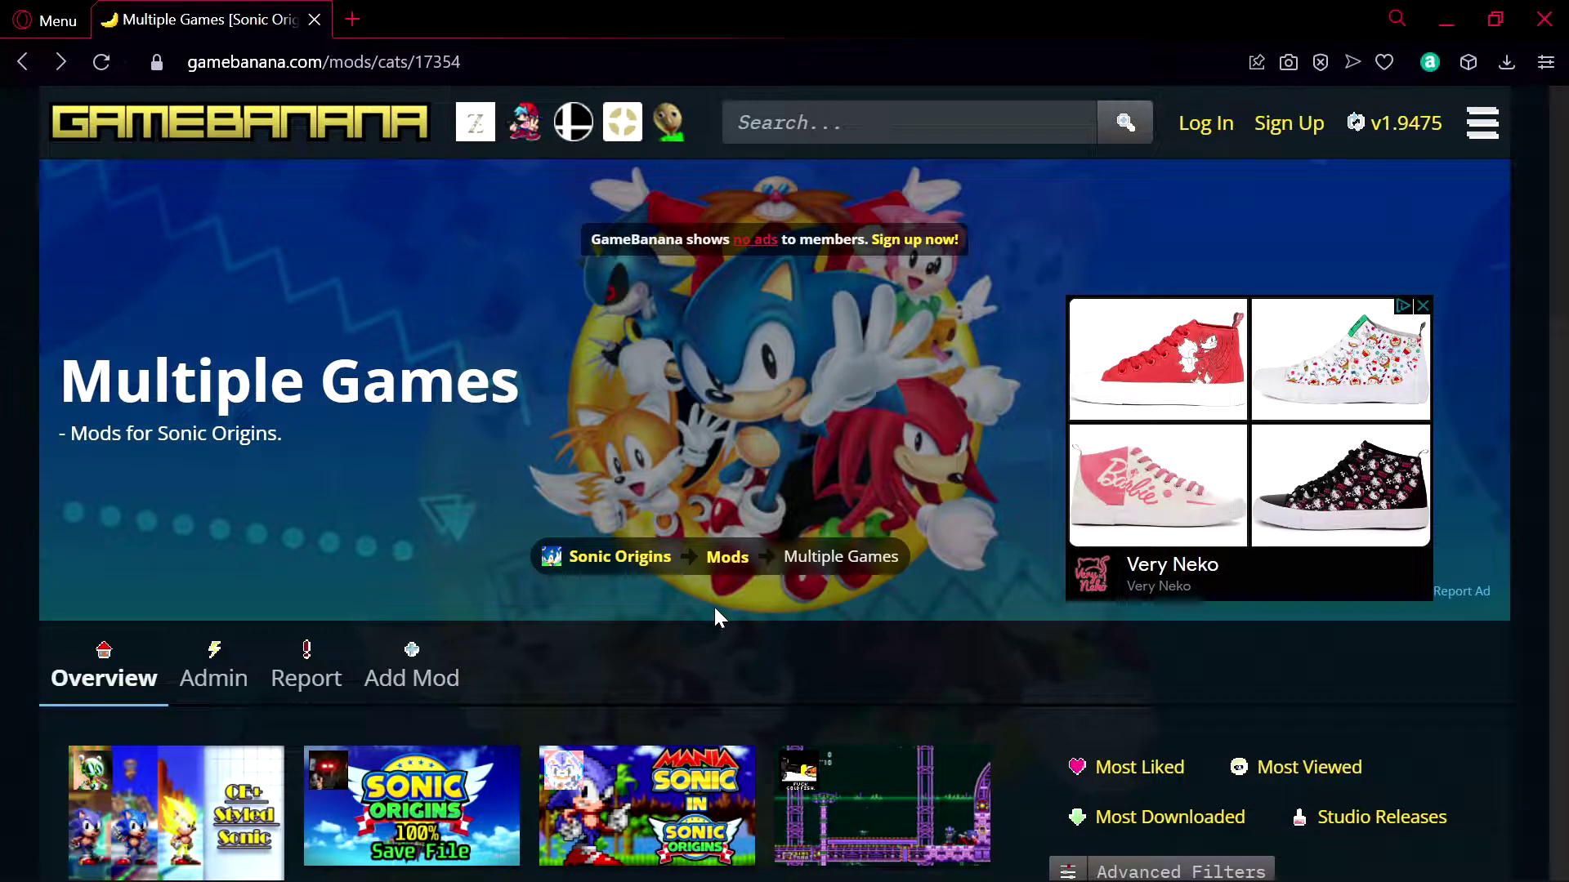
# Step: Scroll through the Sonic Origins Multiple Games mod grid to find Metal Sonic CD & 1
pyautogui.scroll(-1, 715, 612)
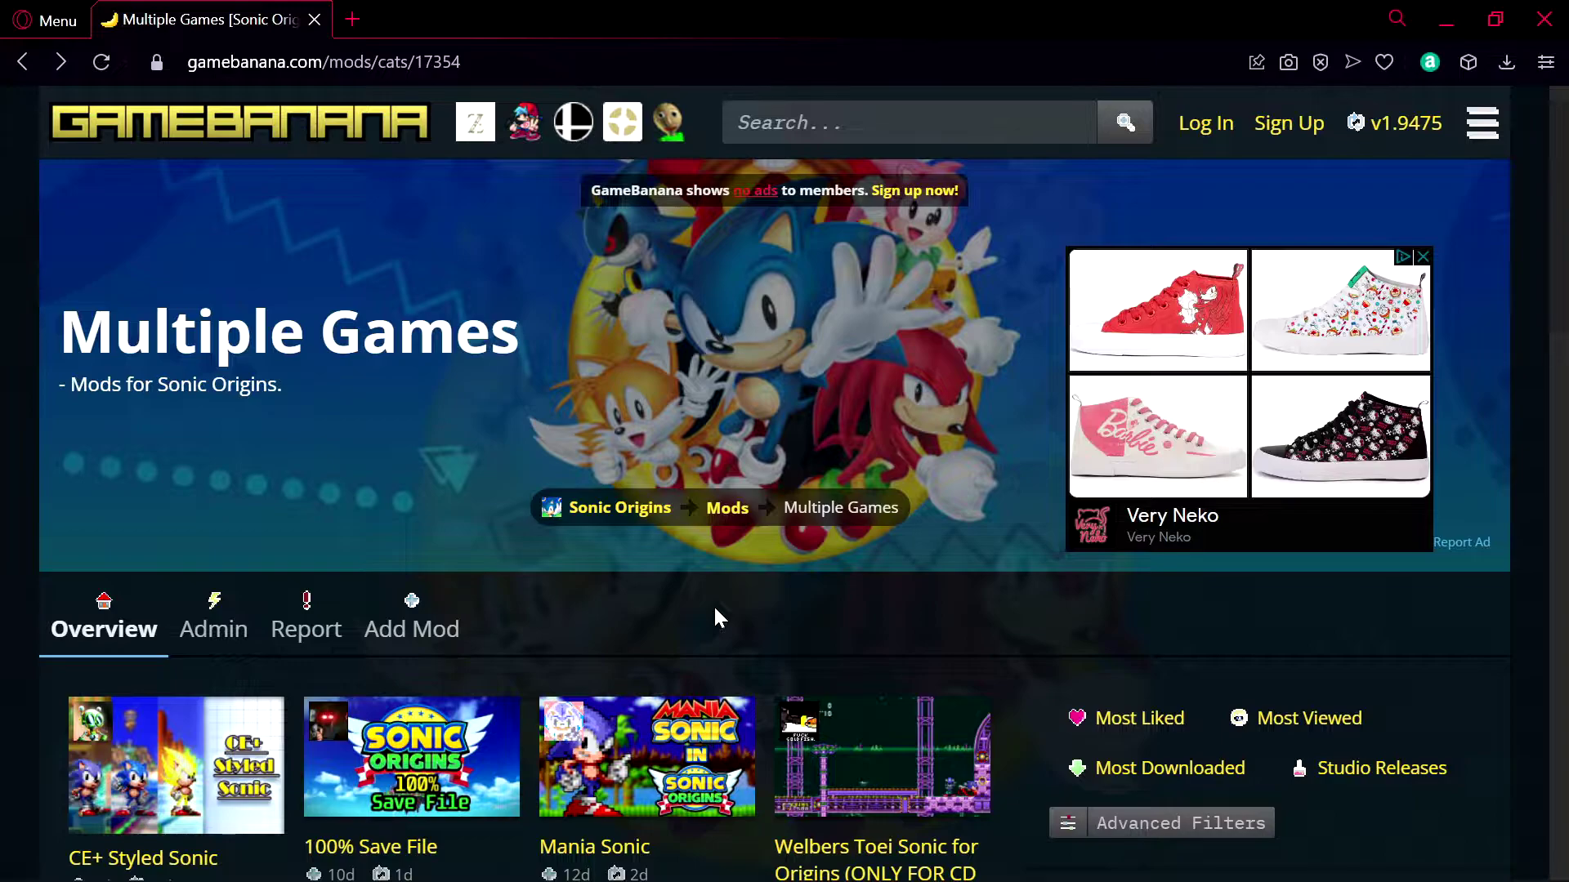
pyautogui.scroll(-3, 715, 609)
pyautogui.scroll(1, 713, 604)
pyautogui.scroll(-4, 713, 605)
pyautogui.scroll(6, 715, 620)
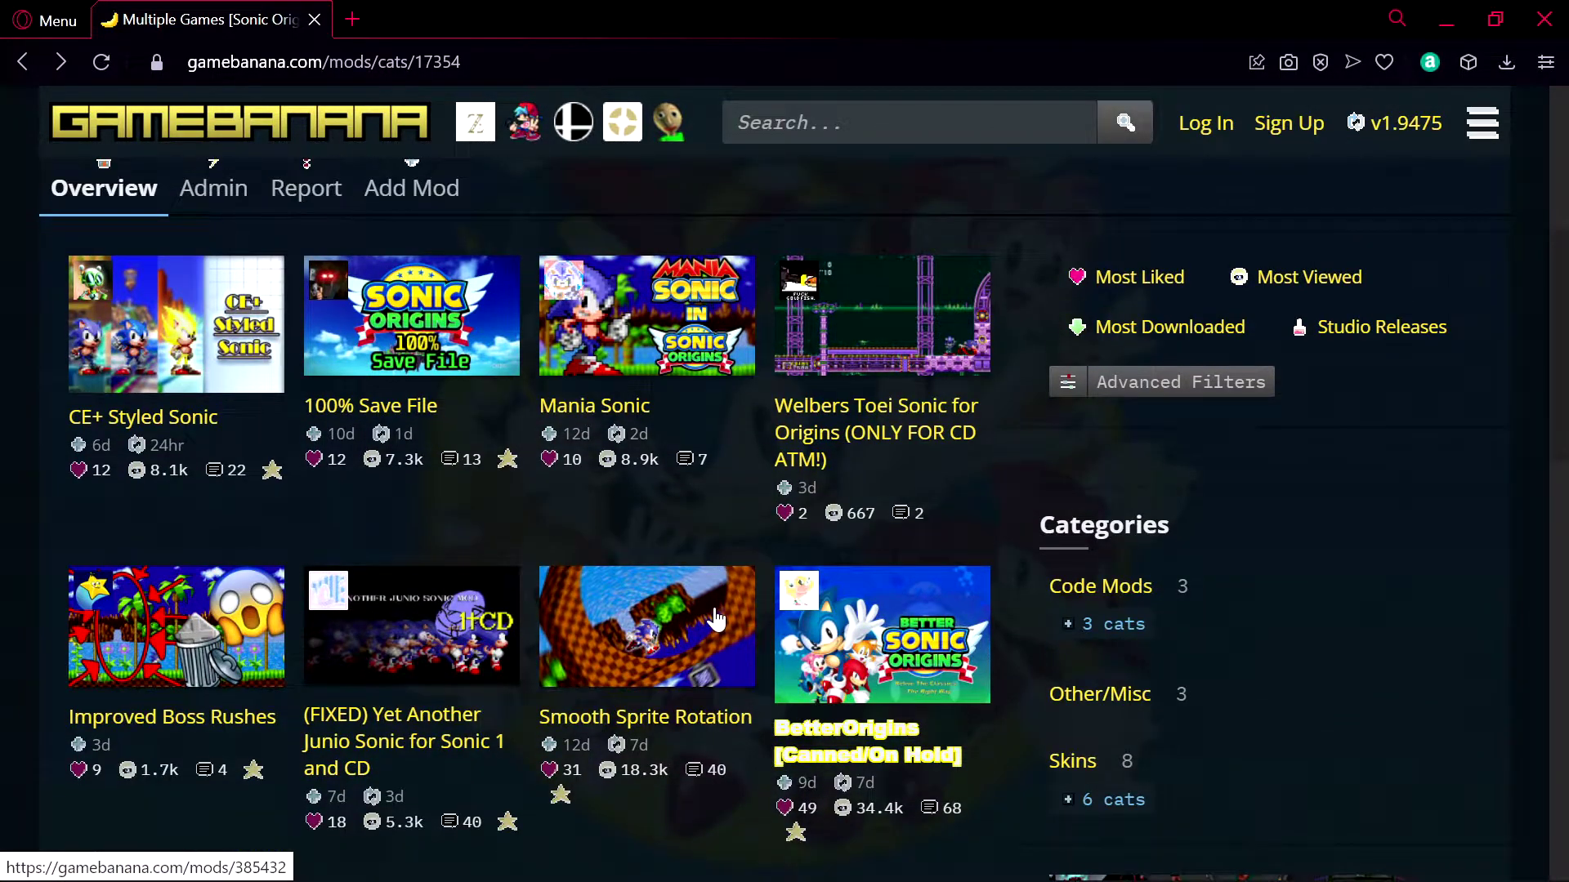
pyautogui.scroll(-6, 715, 617)
pyautogui.scroll(-1, 713, 605)
pyautogui.scroll(3, 713, 605)
pyautogui.scroll(-1, 713, 604)
pyautogui.scroll(-6, 715, 609)
pyautogui.scroll(5, 715, 610)
pyautogui.scroll(-6, 716, 621)
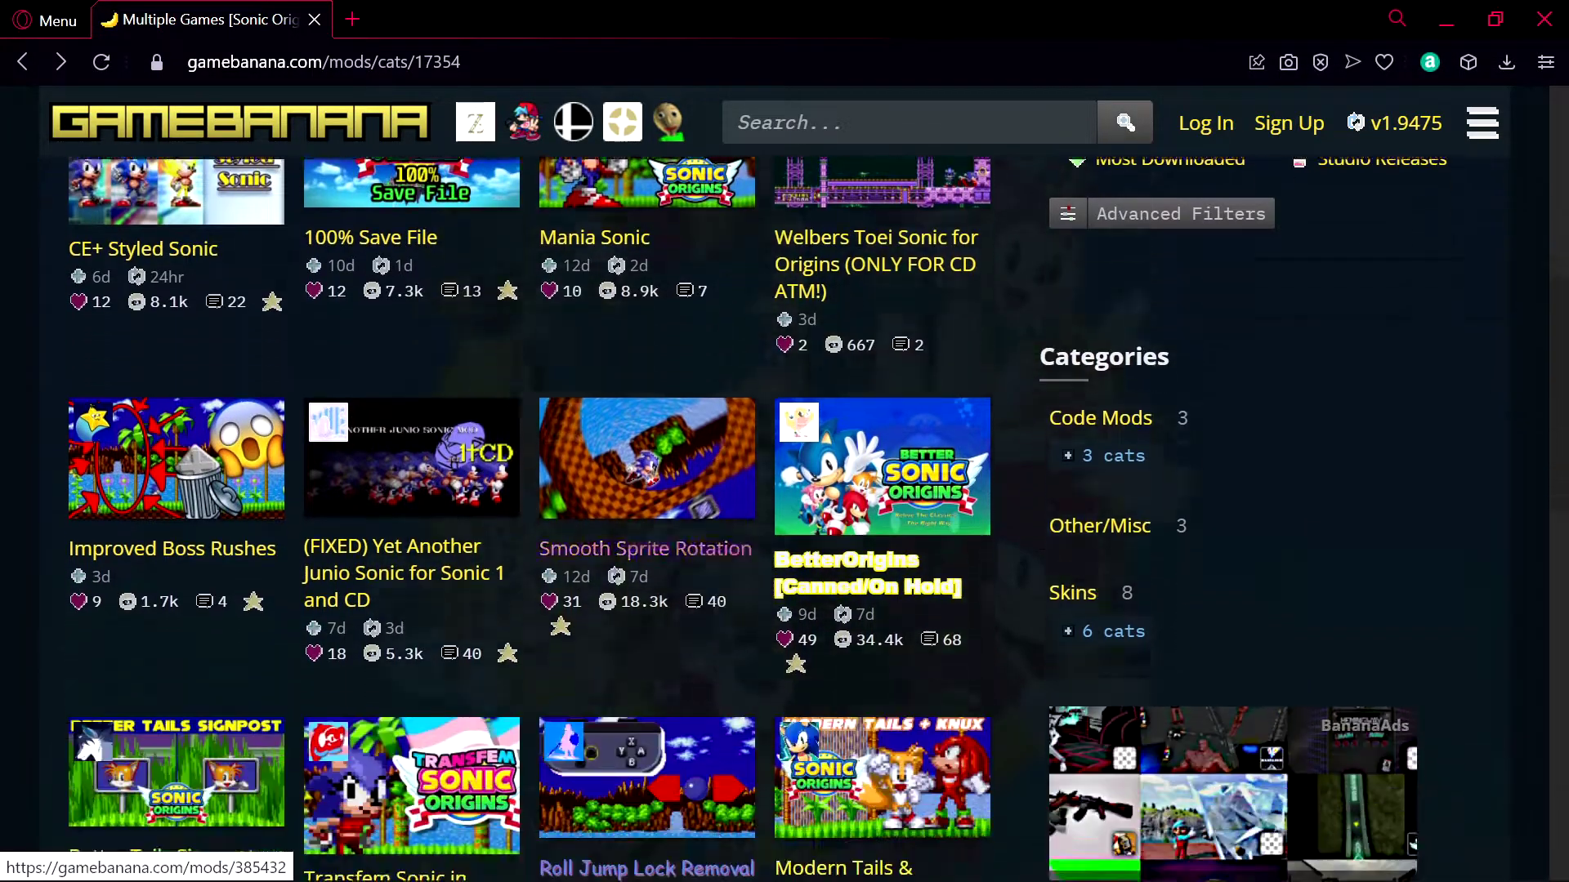
pyautogui.scroll(-7, 715, 609)
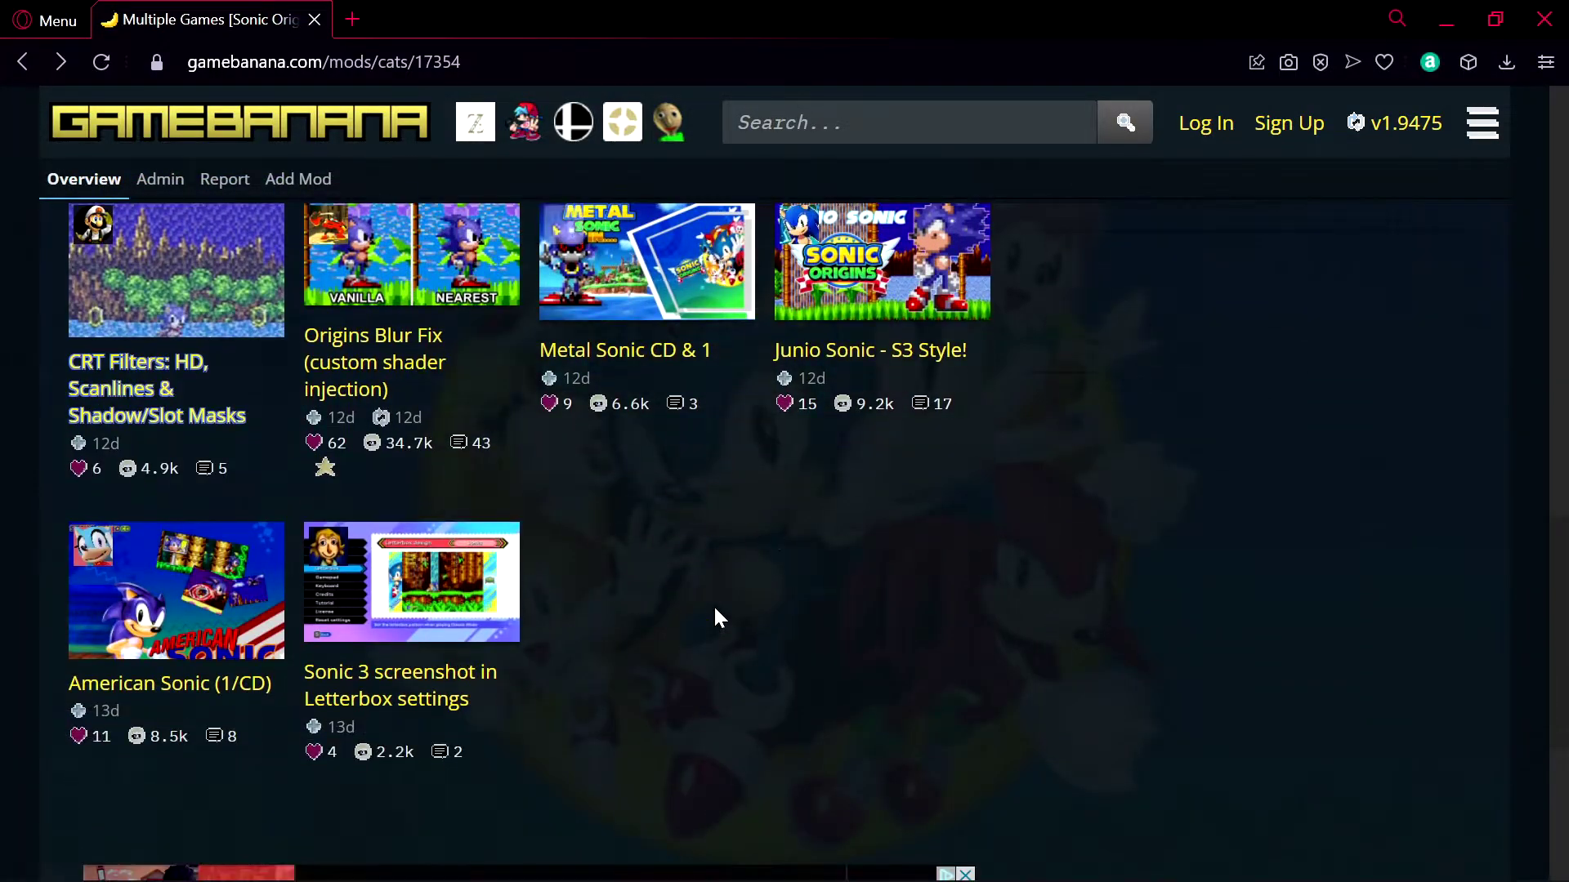
pyautogui.scroll(4, 715, 609)
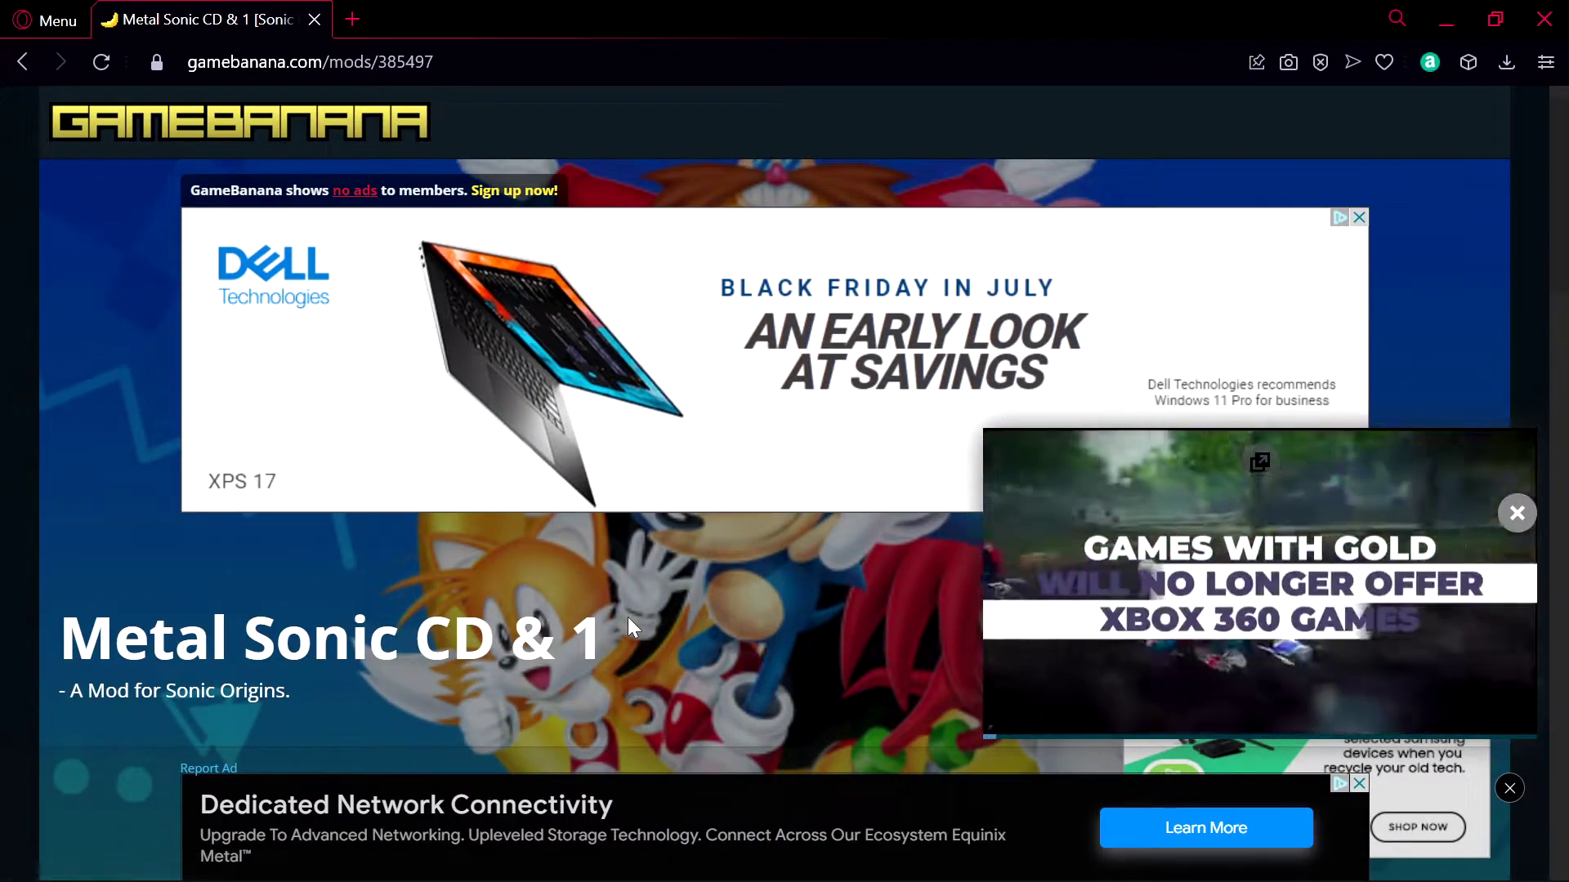
# Step: Close the floating video, Dell and Samsung ads on the mod page
pyautogui.click(1516, 512)
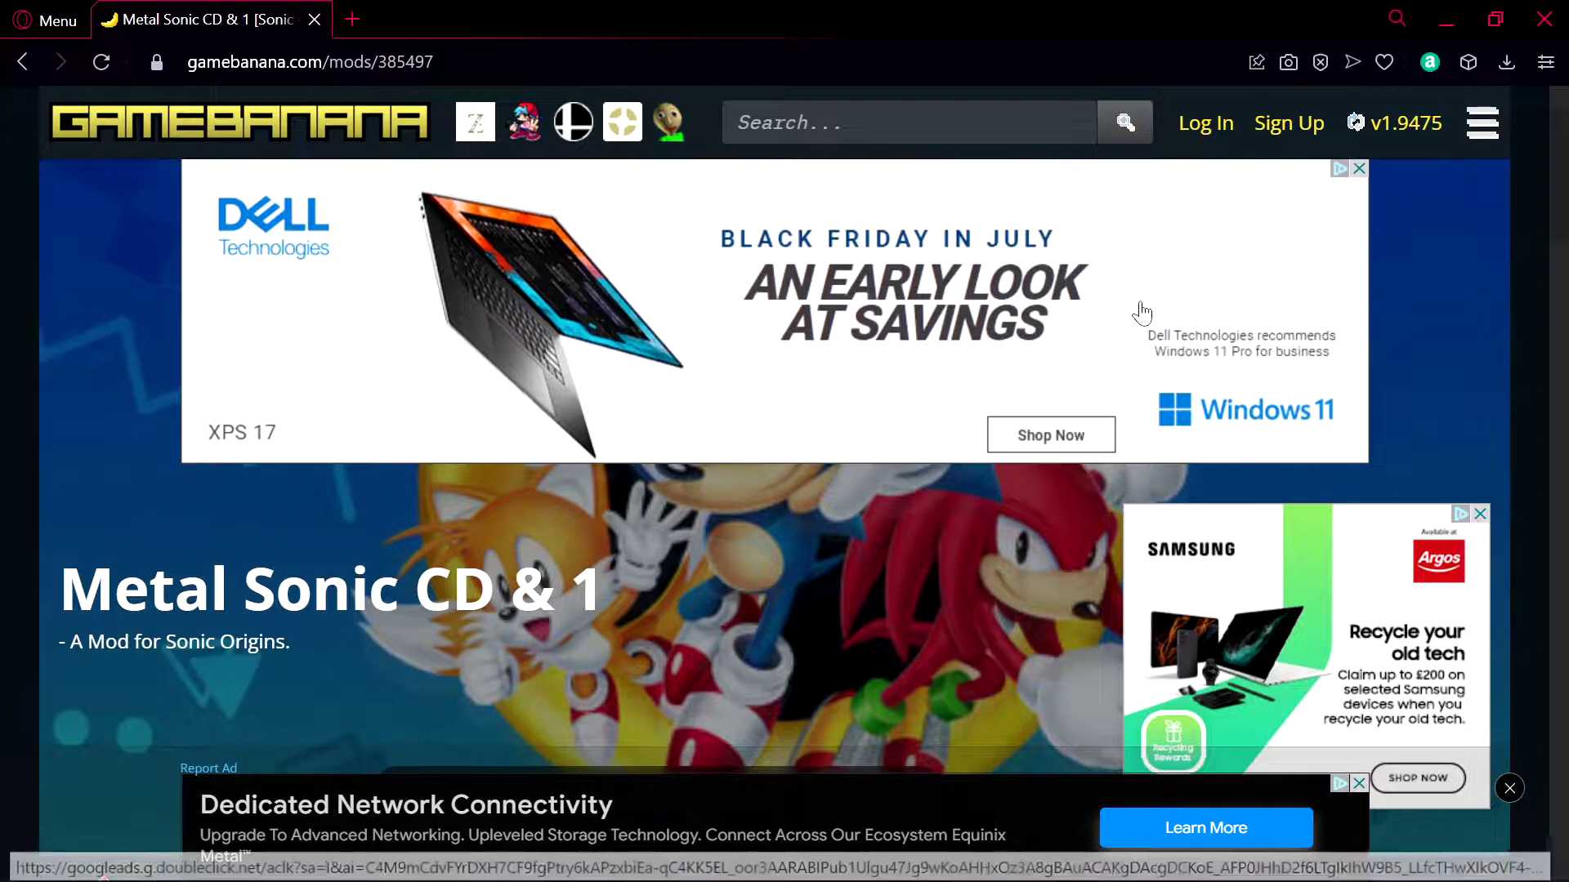
pyautogui.click(1359, 168)
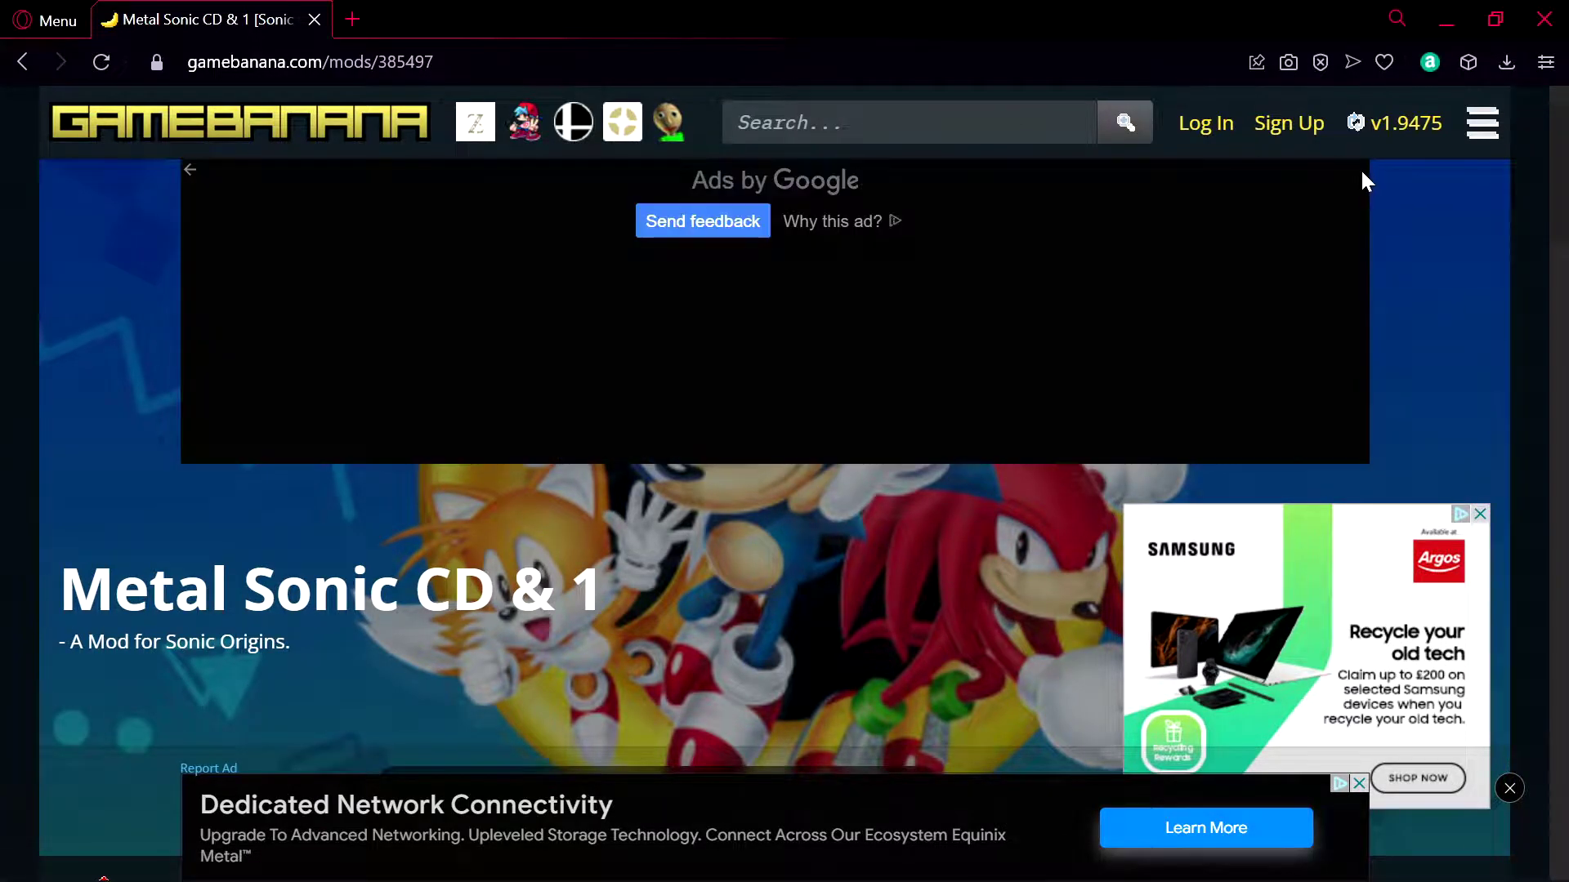
pyautogui.click(1479, 513)
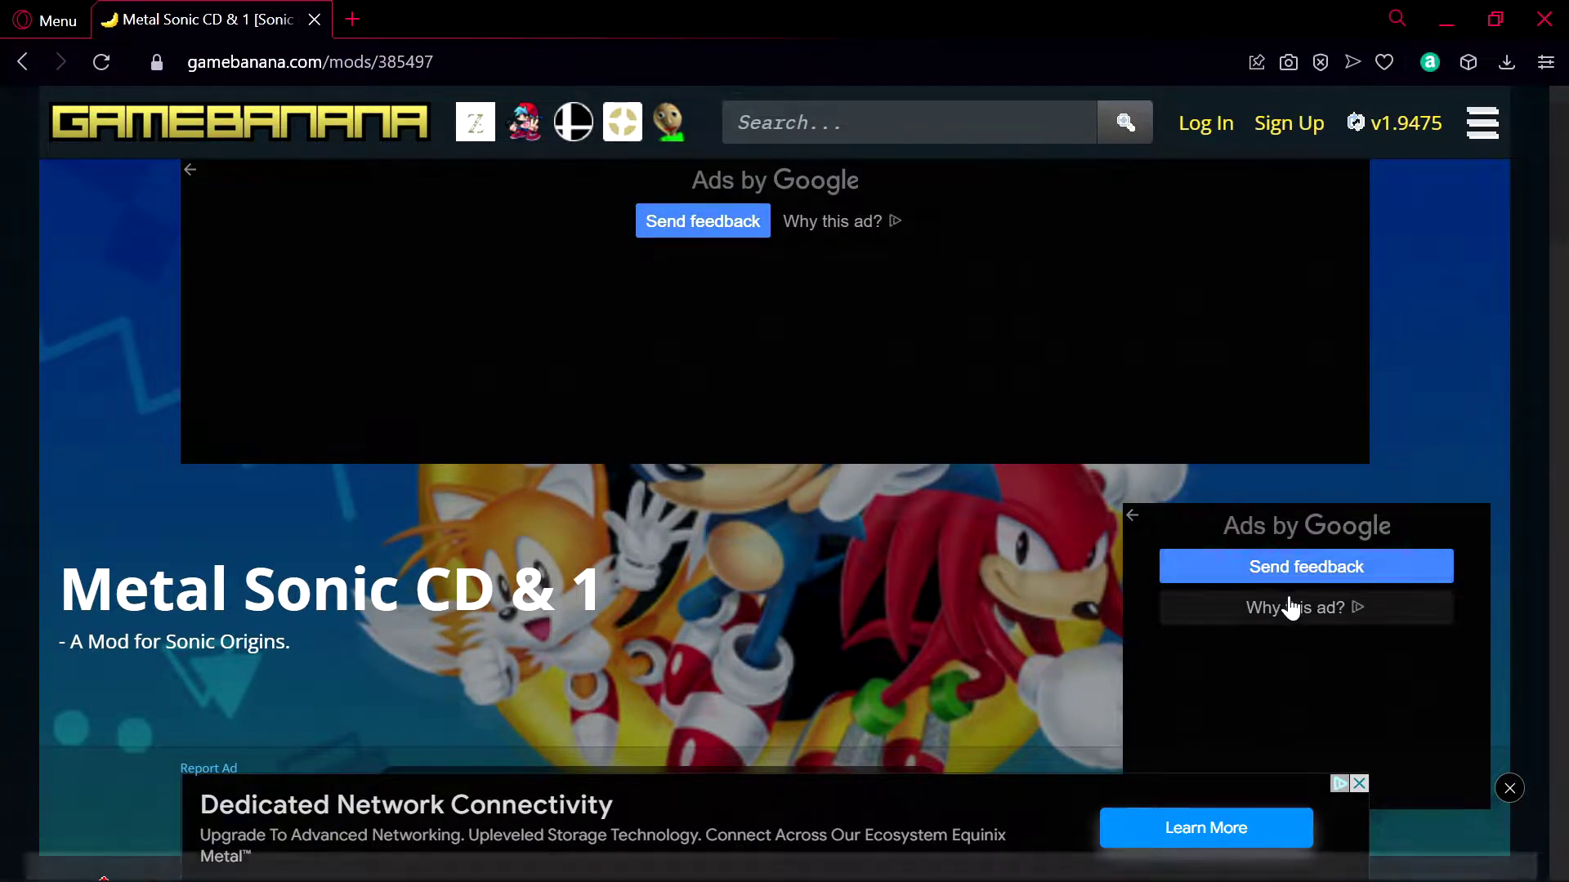
# Step: Scroll down to the mod's screenshots and open one full size in the gallery
pyautogui.scroll(-1, 582, 713)
pyautogui.scroll(-8, 582, 718)
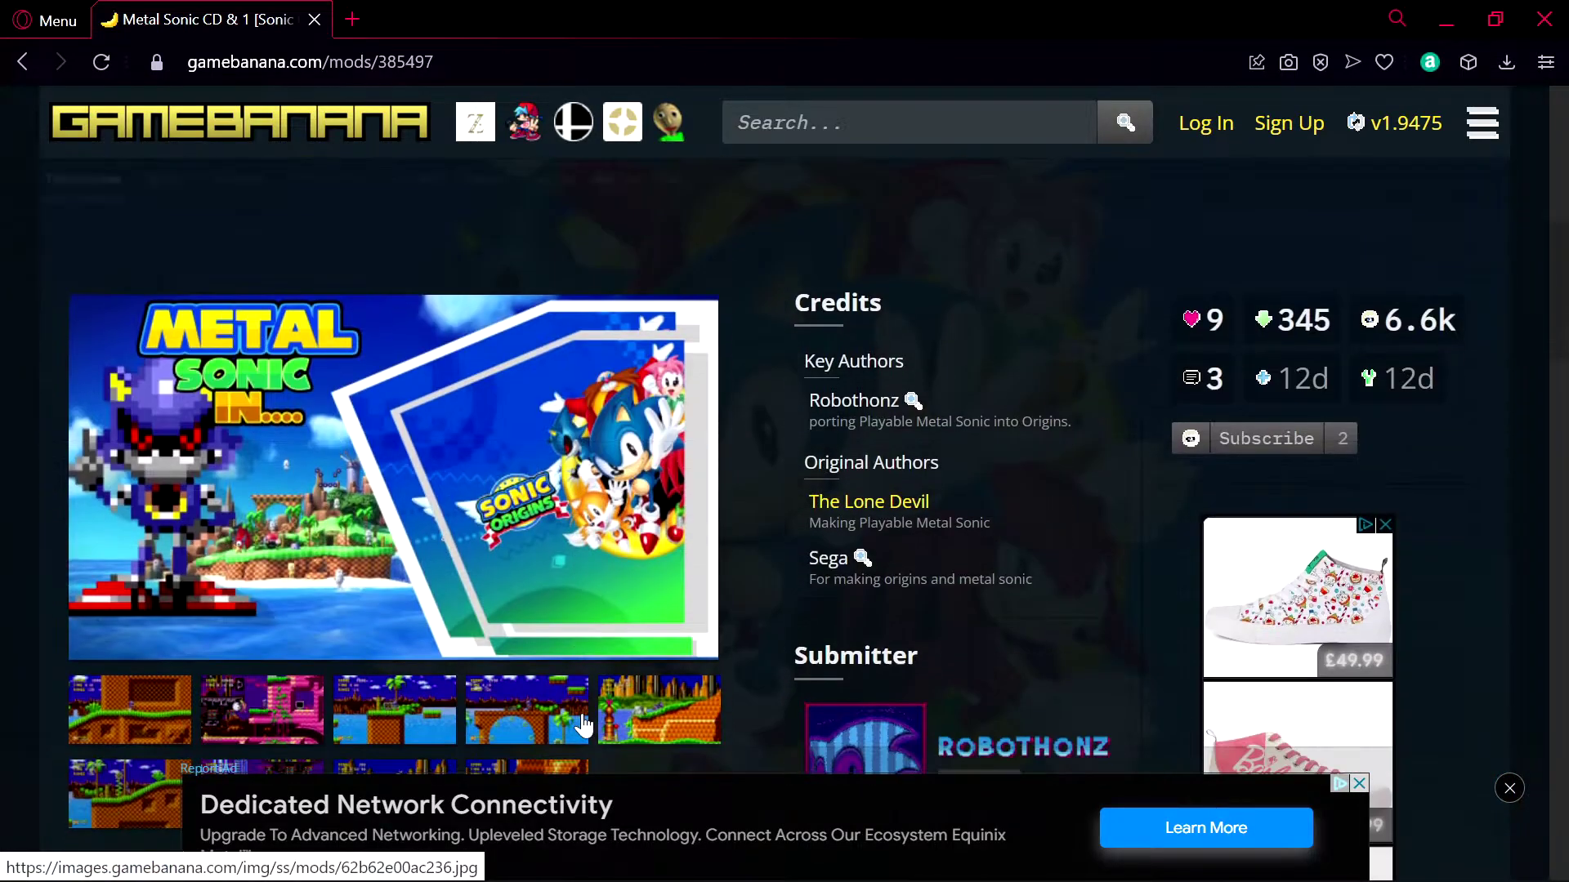
pyautogui.scroll(-1, 1005, 748)
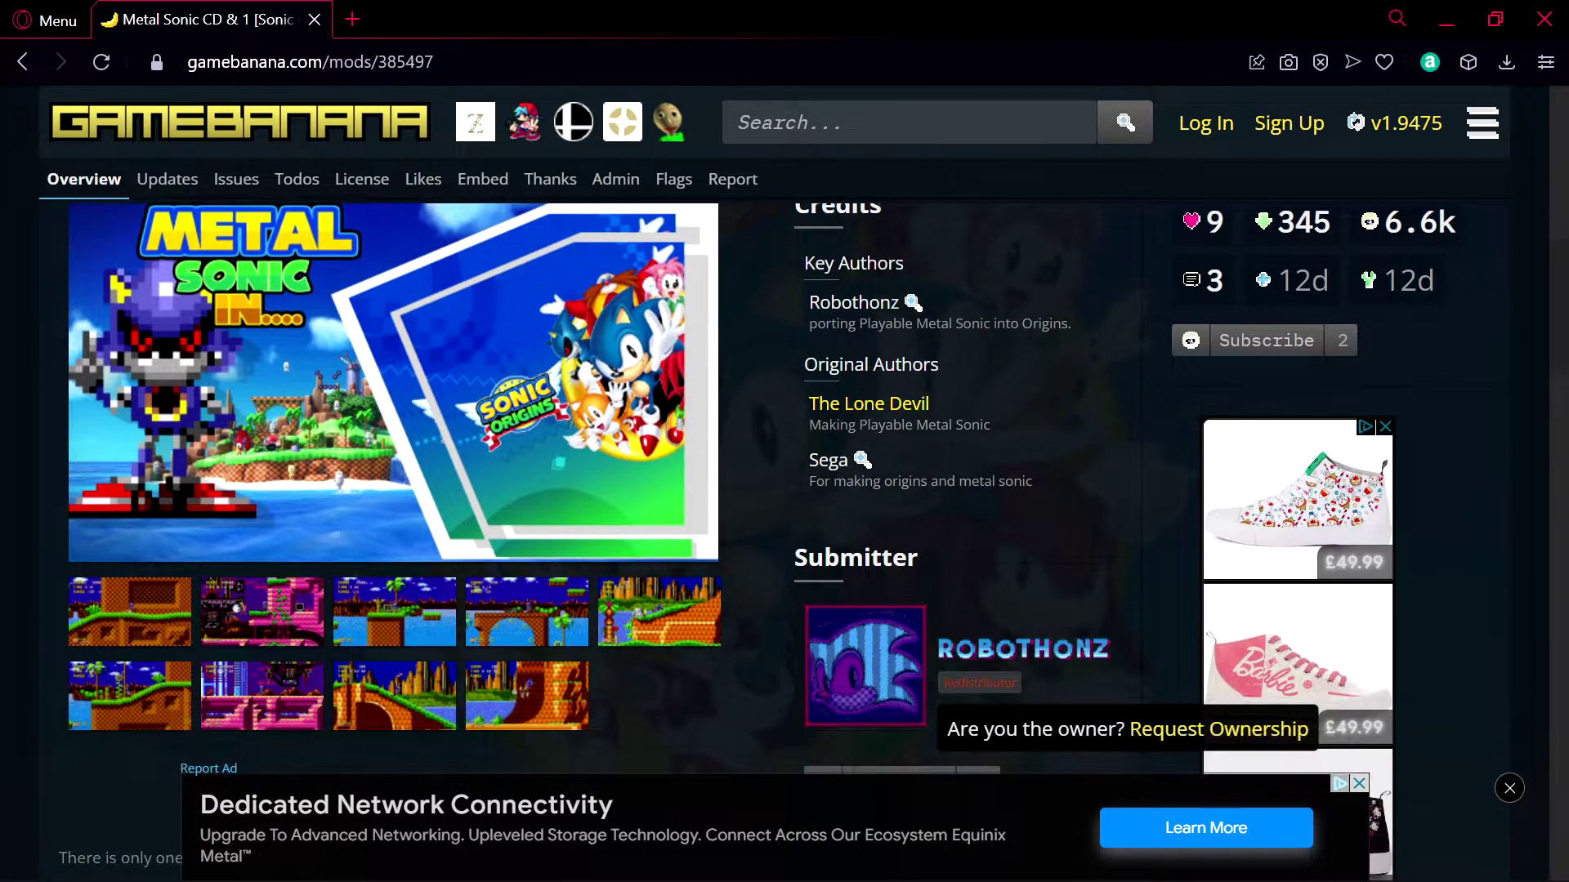
pyautogui.scroll(-2, 1002, 734)
pyautogui.scroll(2, 1002, 734)
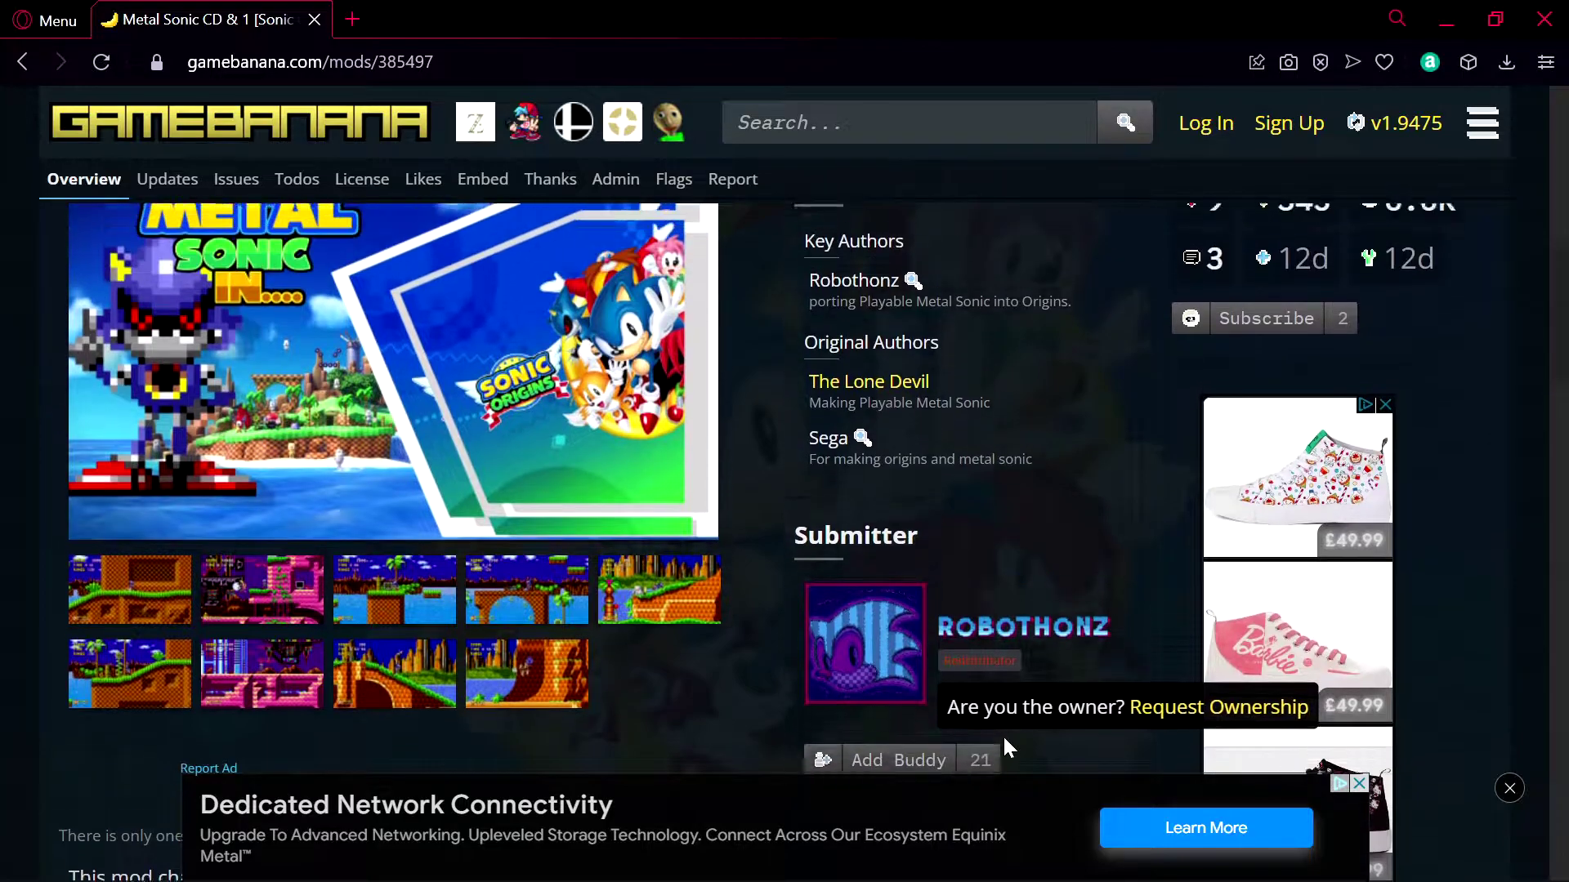
pyautogui.scroll(1, 905, 685)
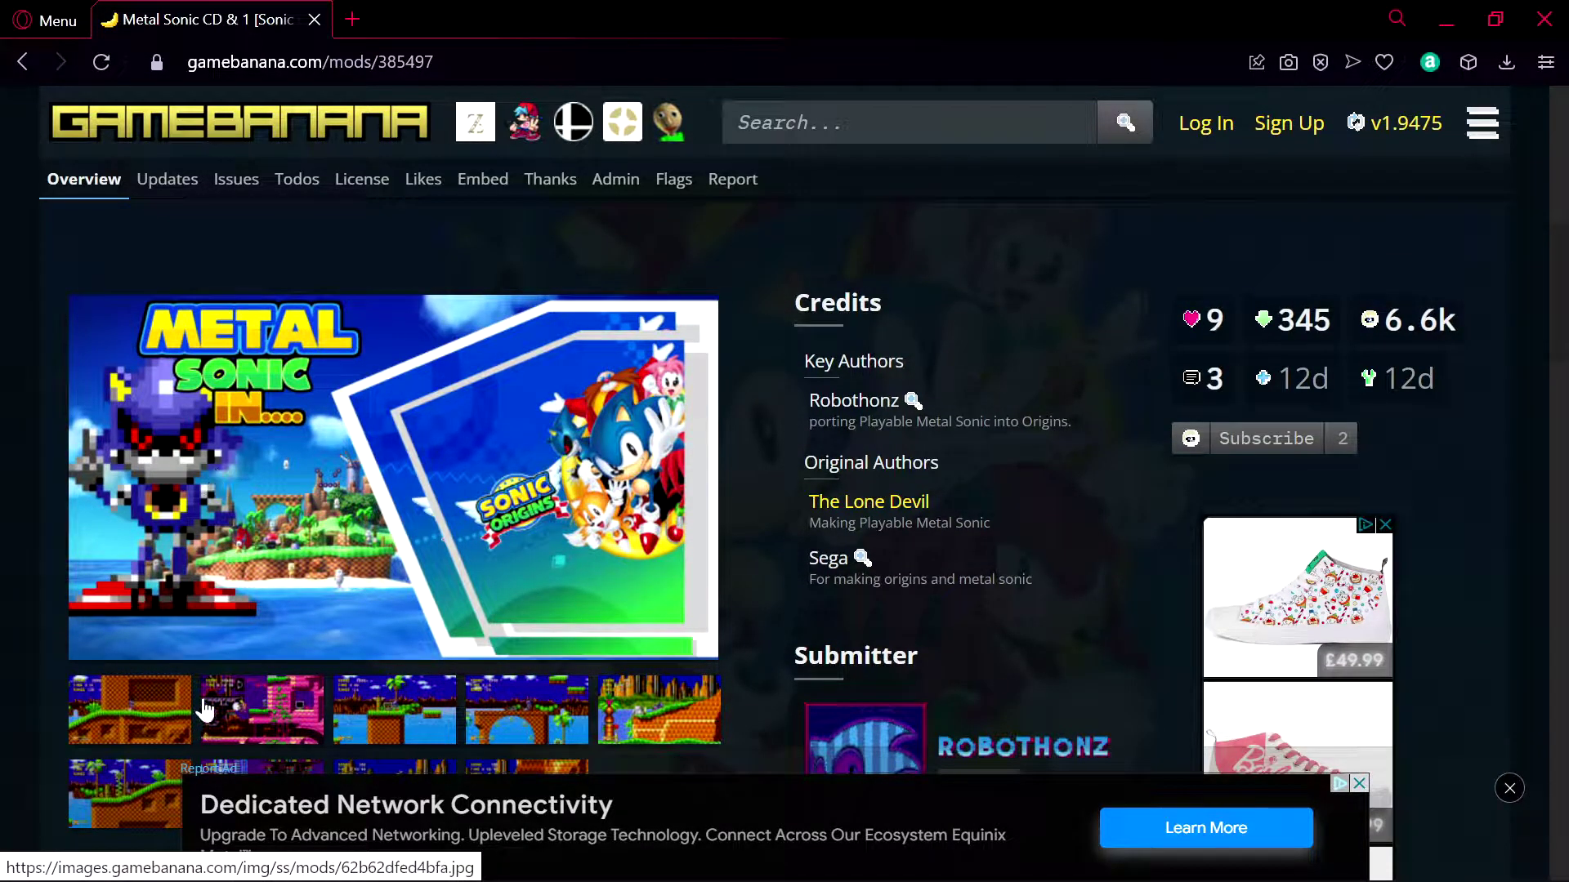
pyautogui.click(265, 706)
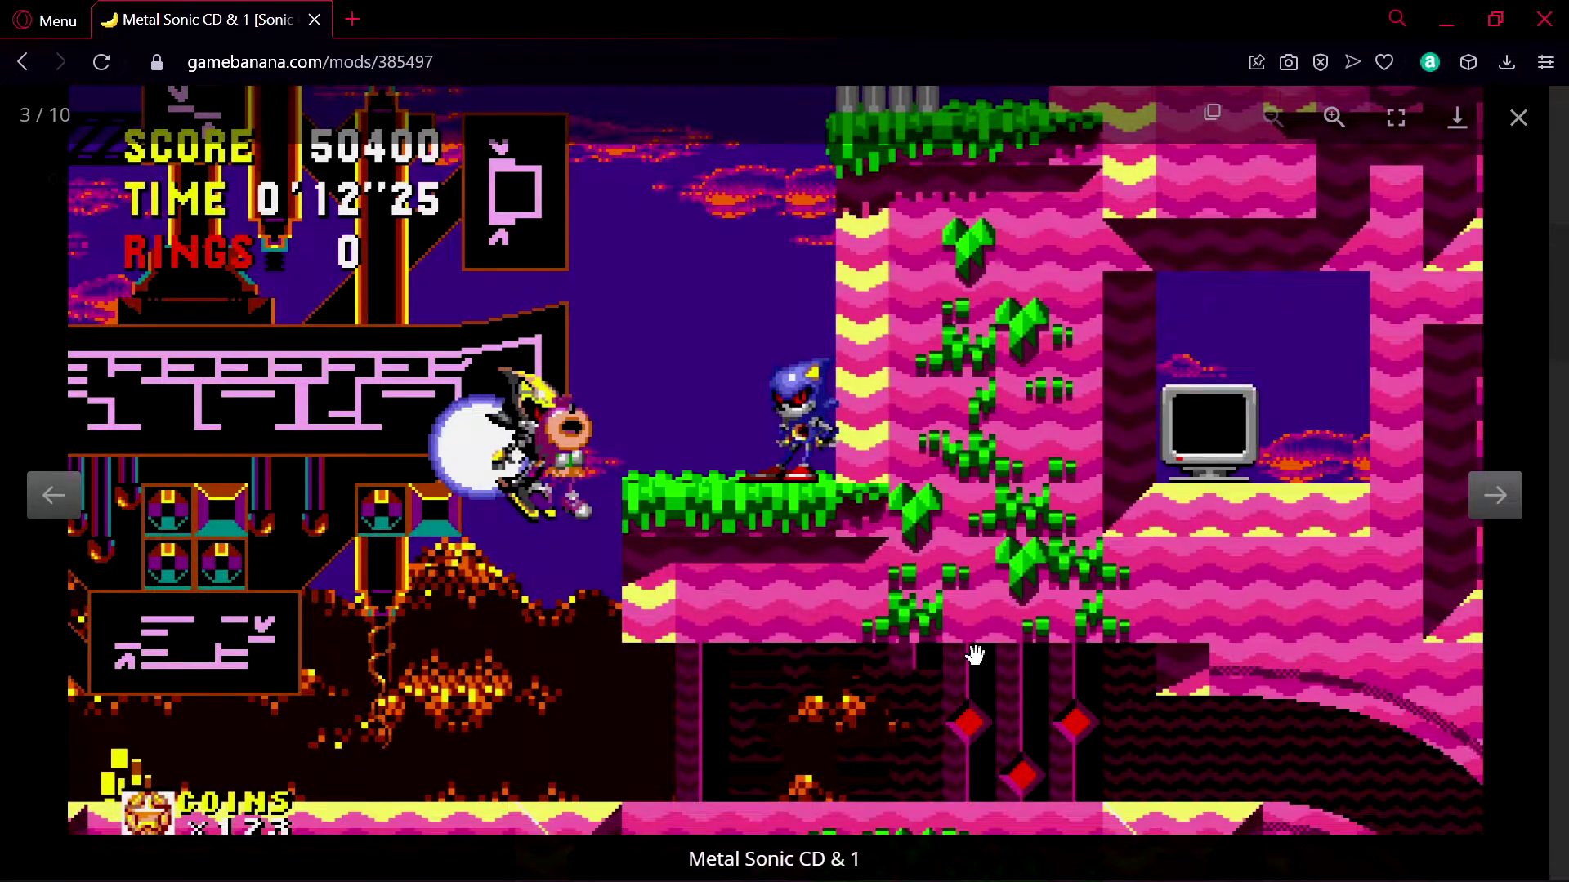
# Step: Page forward through two more screenshots, then close the gallery
pyautogui.press('Right')
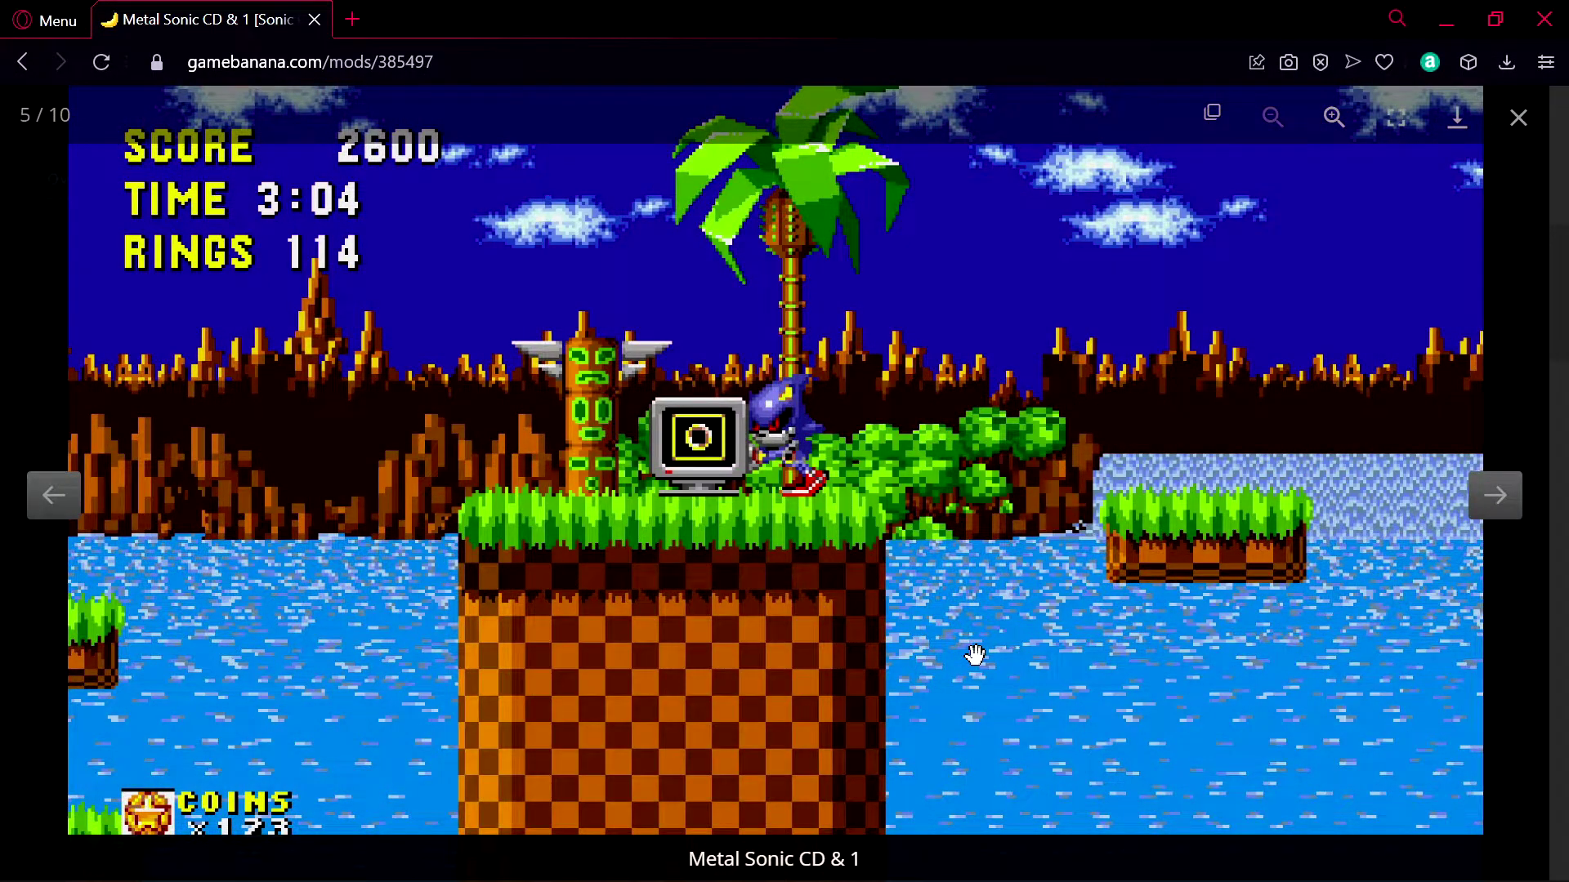
pyautogui.press('Right')
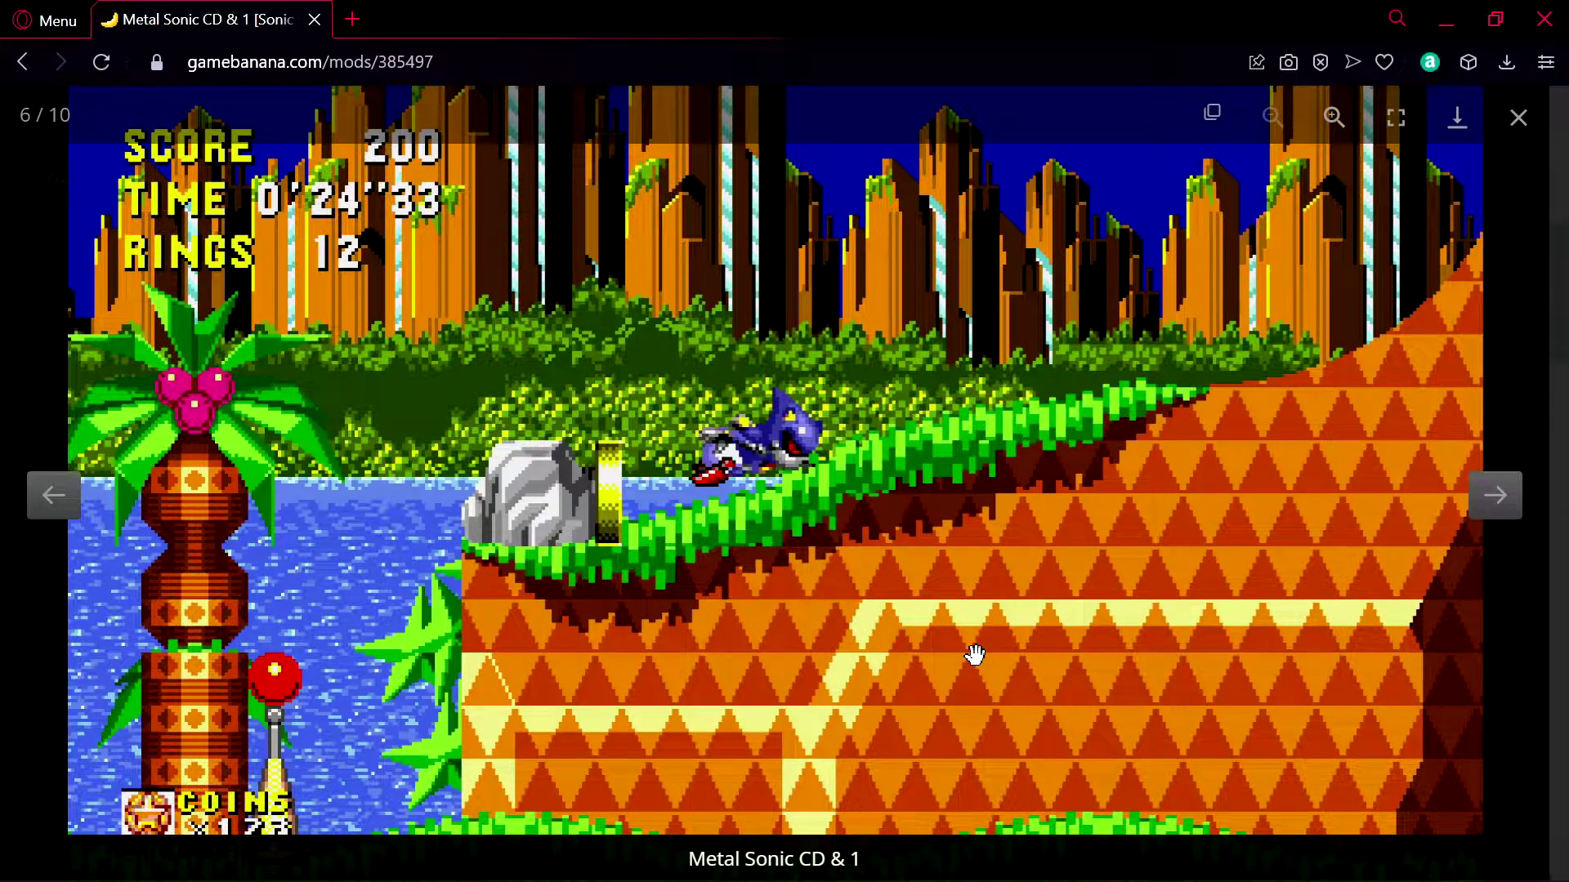
pyautogui.click(1517, 121)
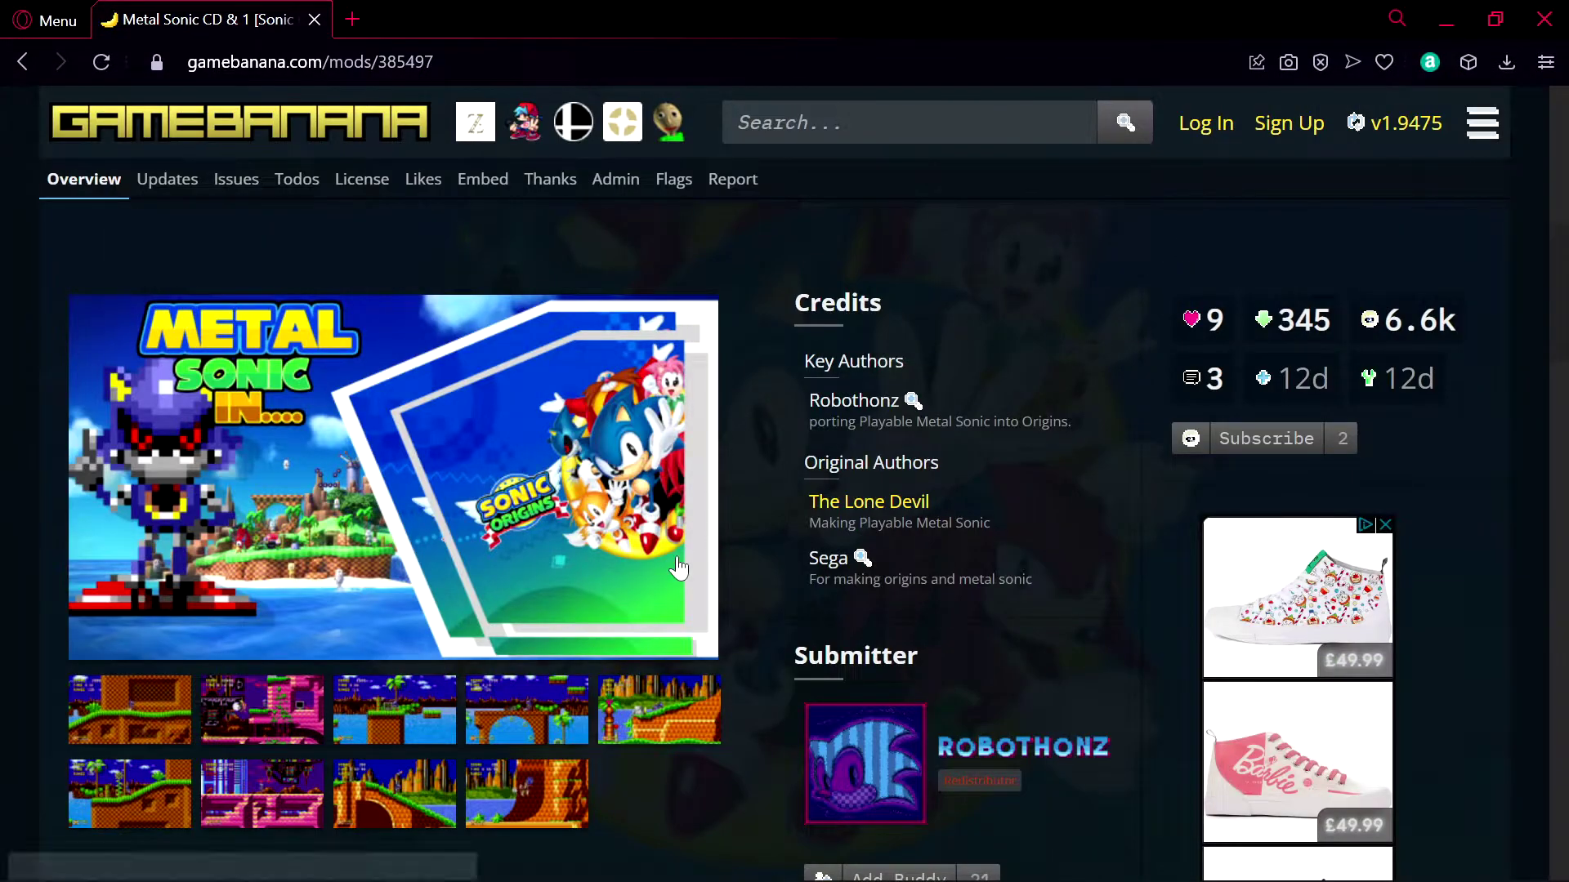
# Step: Scroll to the Files section showing metal_sonic_1_cd.7z and bring up the New folder window
pyautogui.scroll(-4, 678, 568)
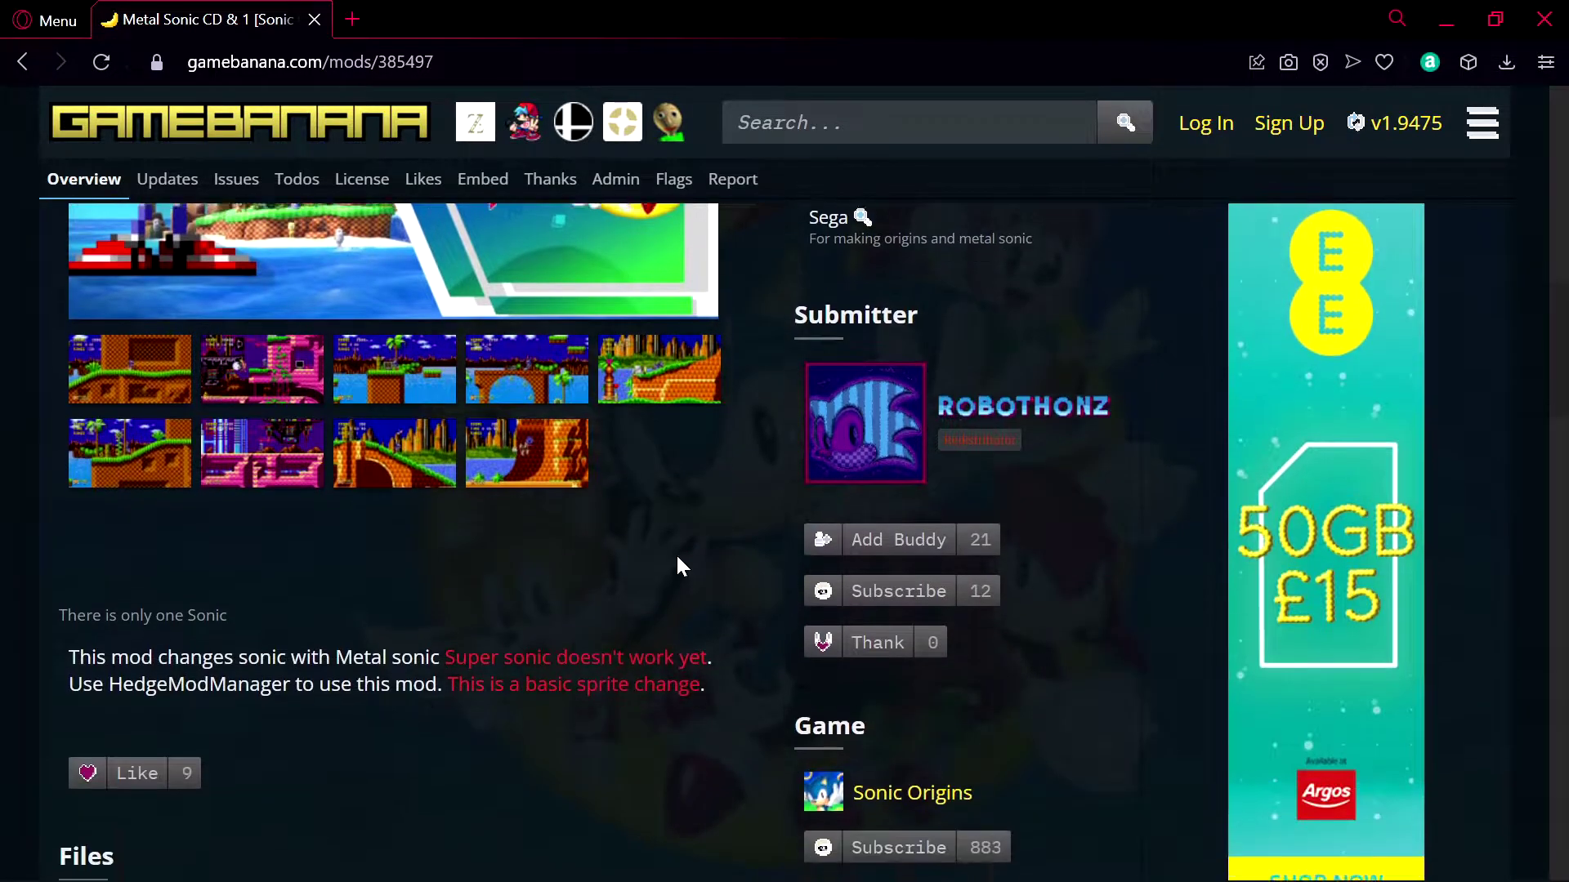
pyautogui.scroll(-5, 678, 559)
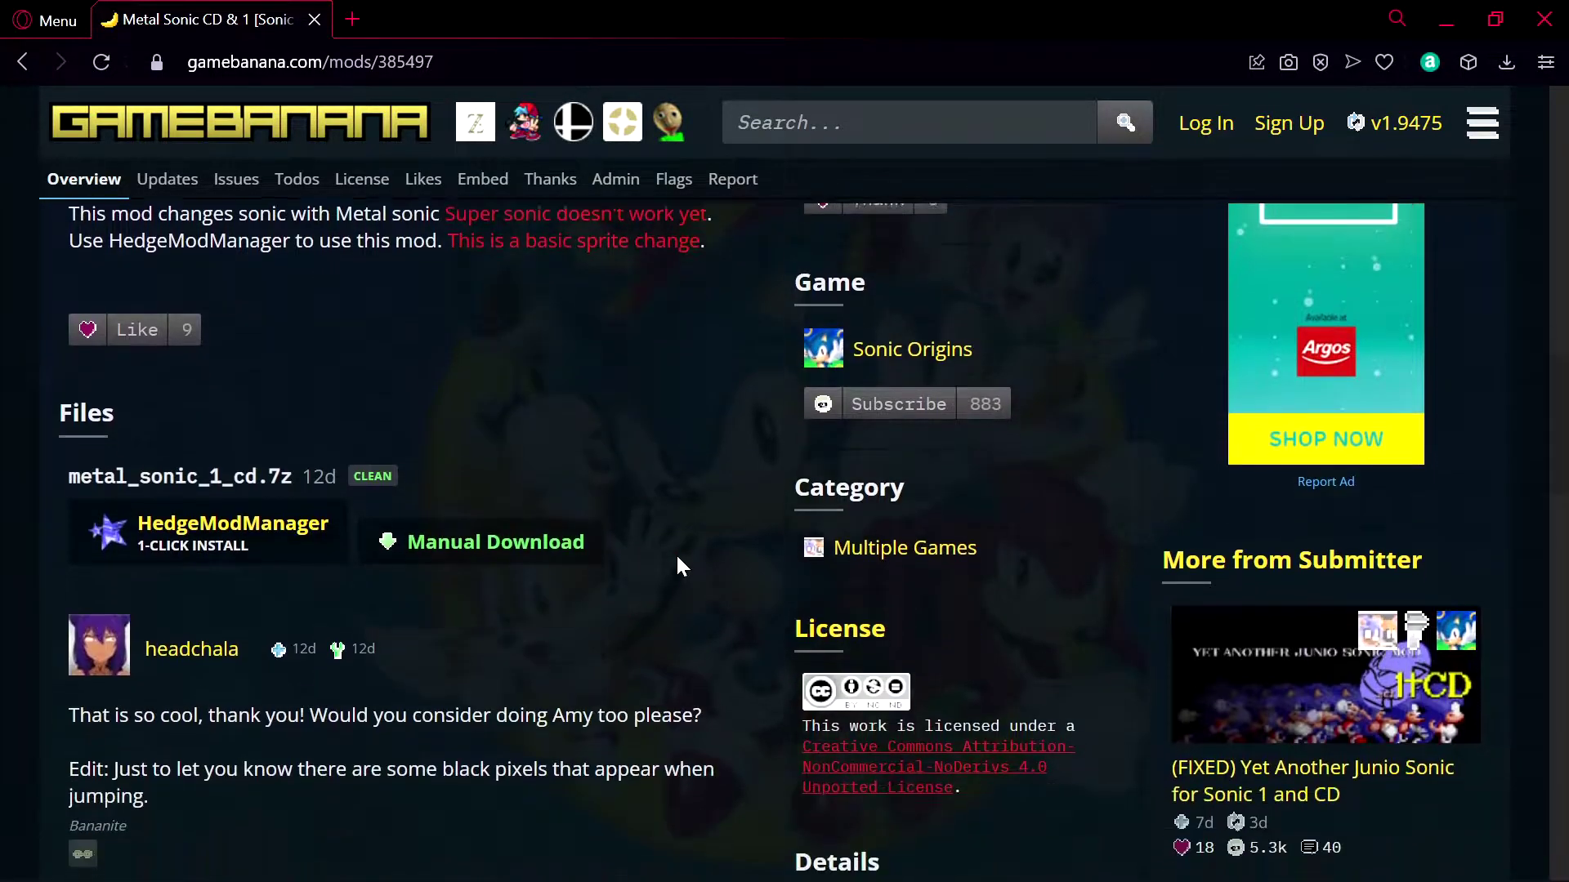
pyautogui.scroll(-1, 677, 564)
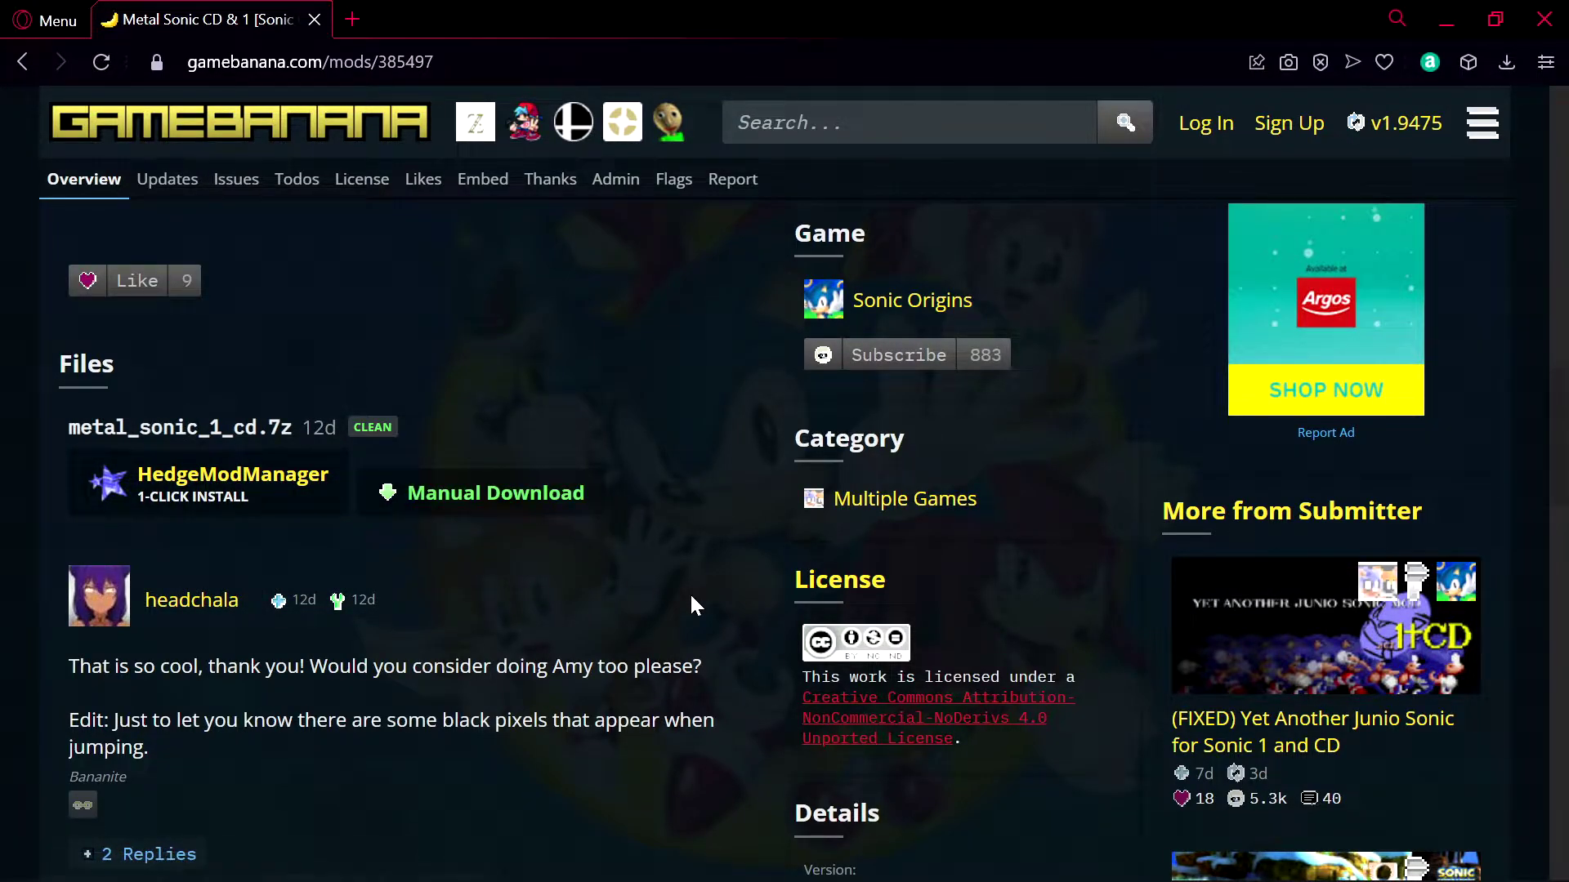
pyautogui.click(202, 864)
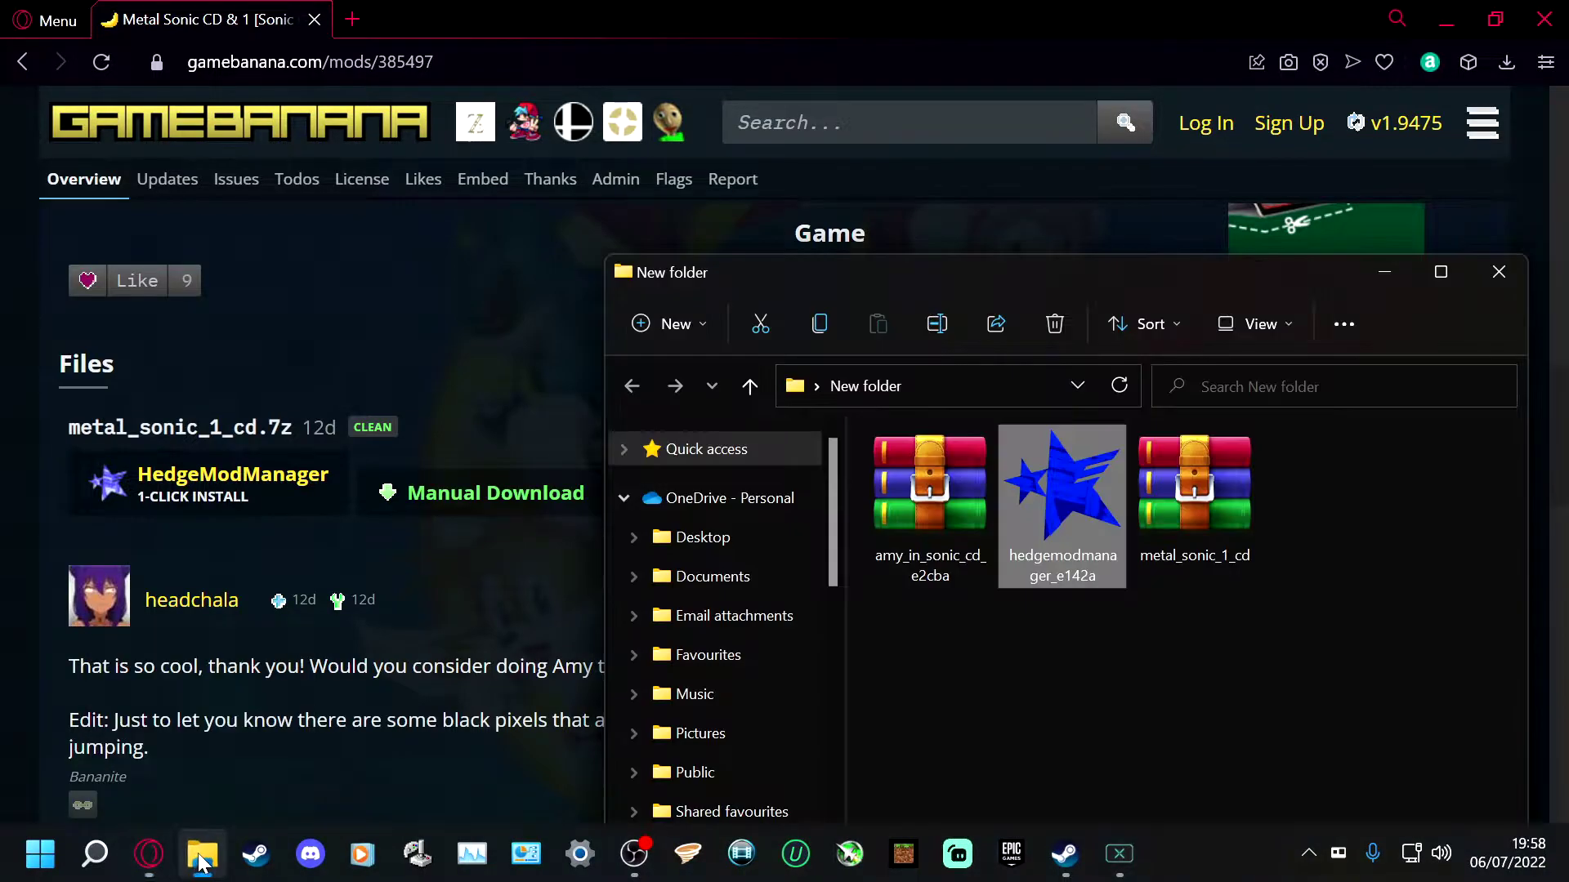
# Step: Maximize the New folder window and clear the selection on the Hedge Mod Manager file
pyautogui.doubleClick(939, 277)
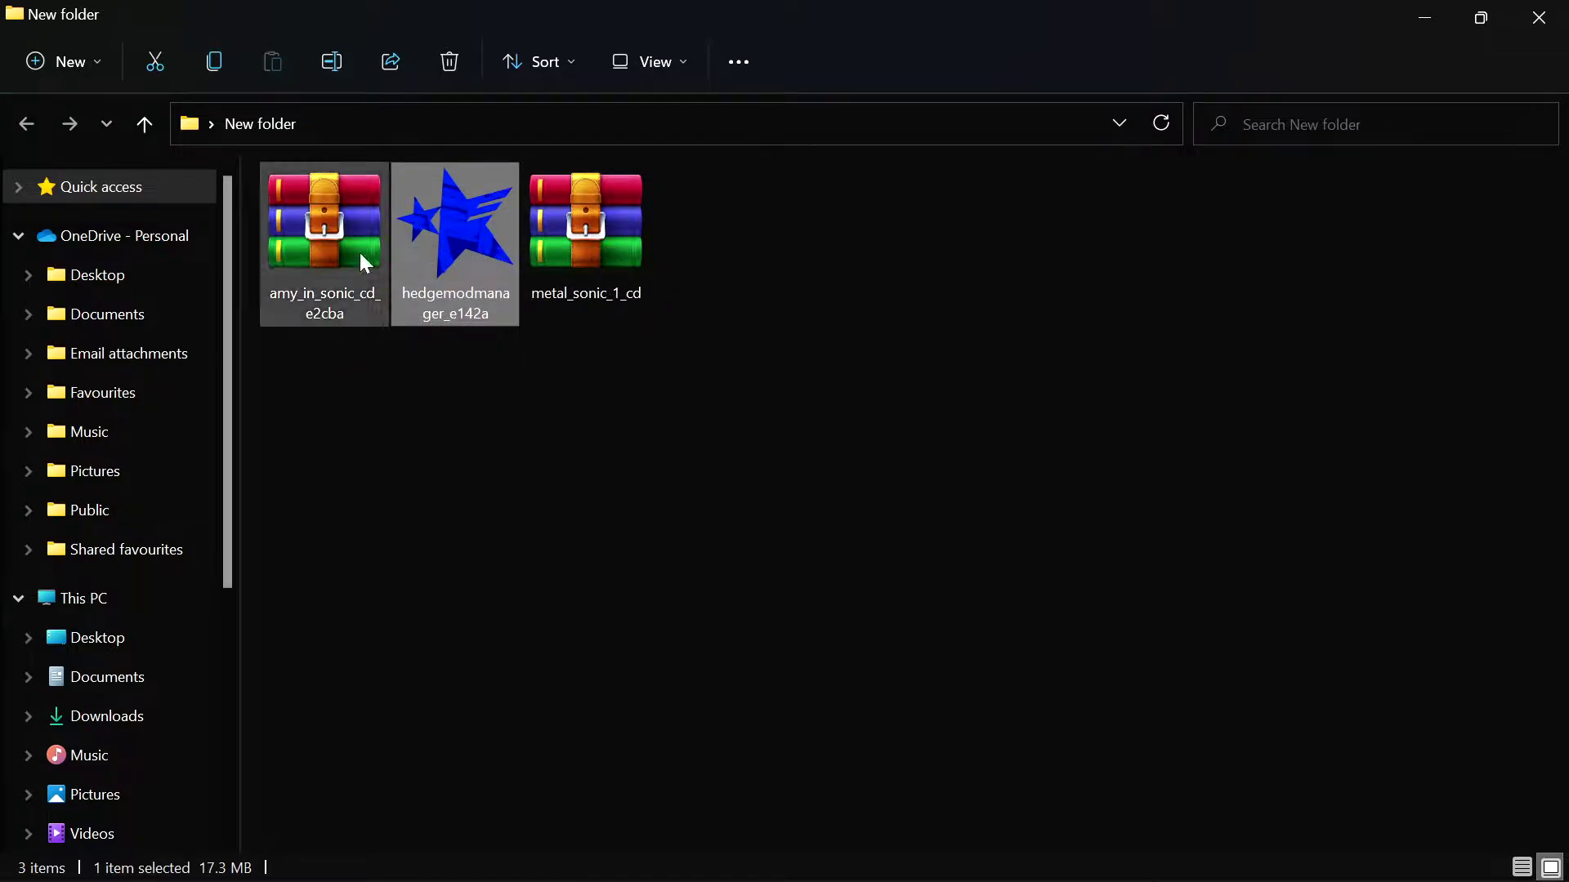
pyautogui.click(479, 433)
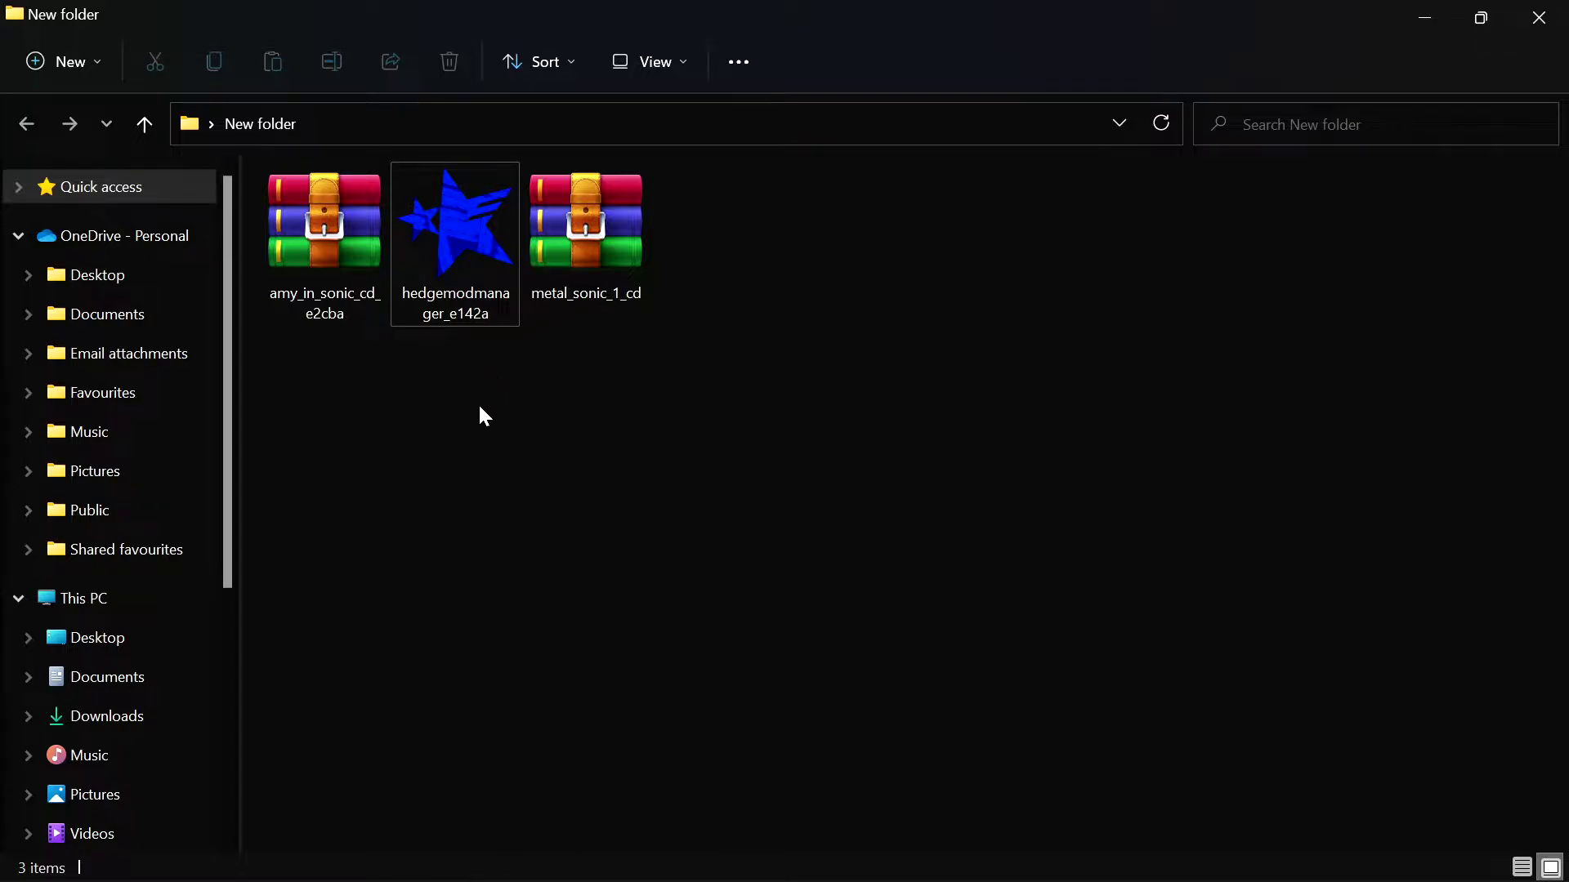
# Step: Launch Hedge Mod Manager, disable Metal Sonic 1 & CD, and go to Settings
pyautogui.doubleClick(454, 262)
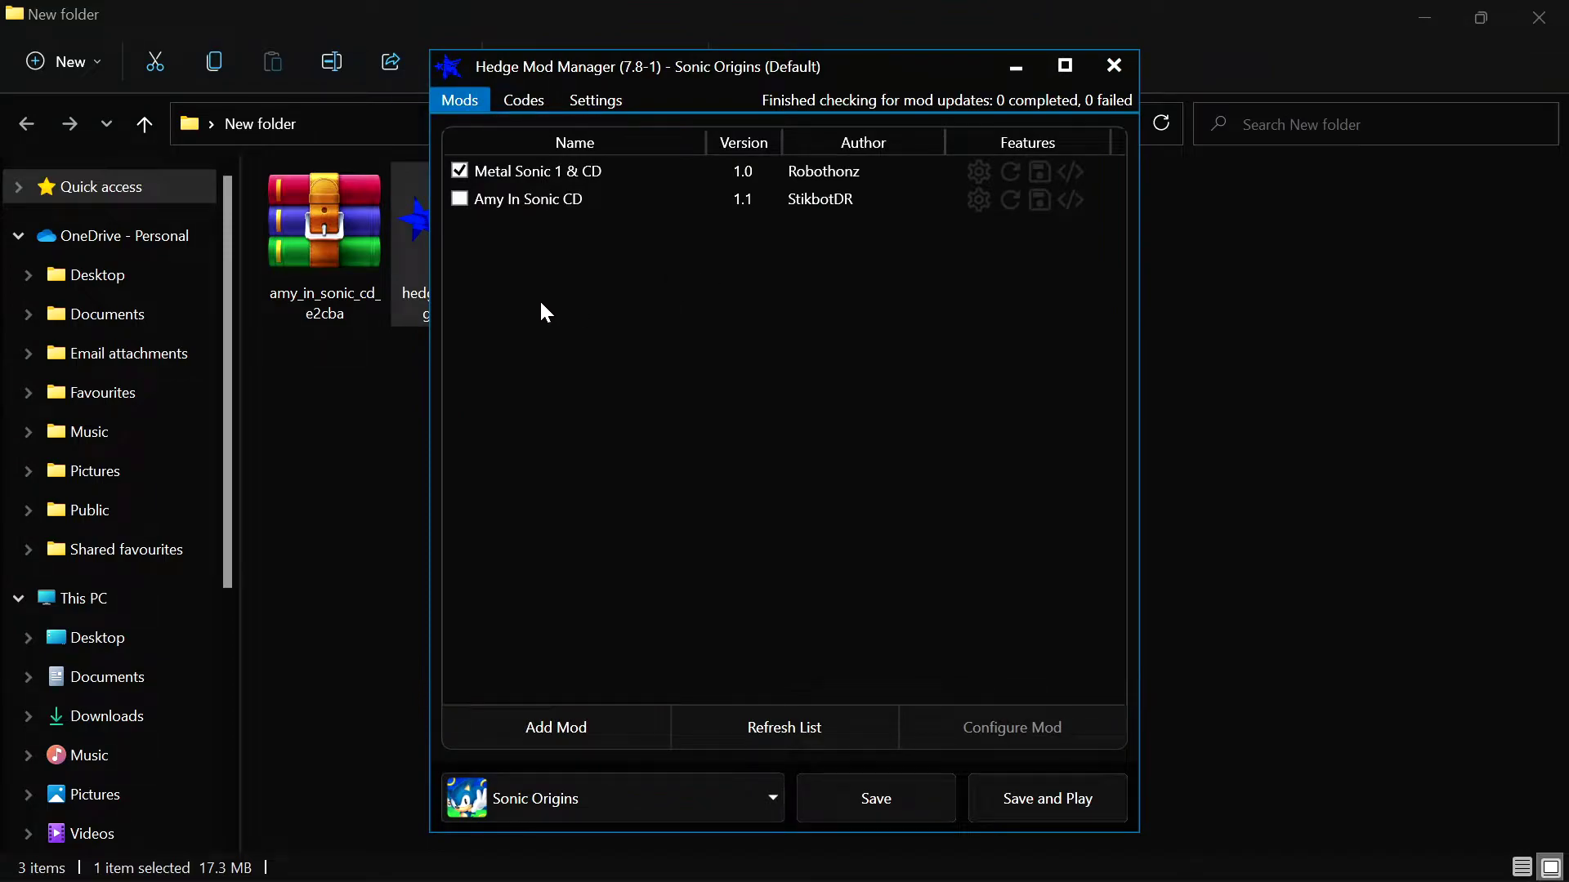
pyautogui.click(459, 173)
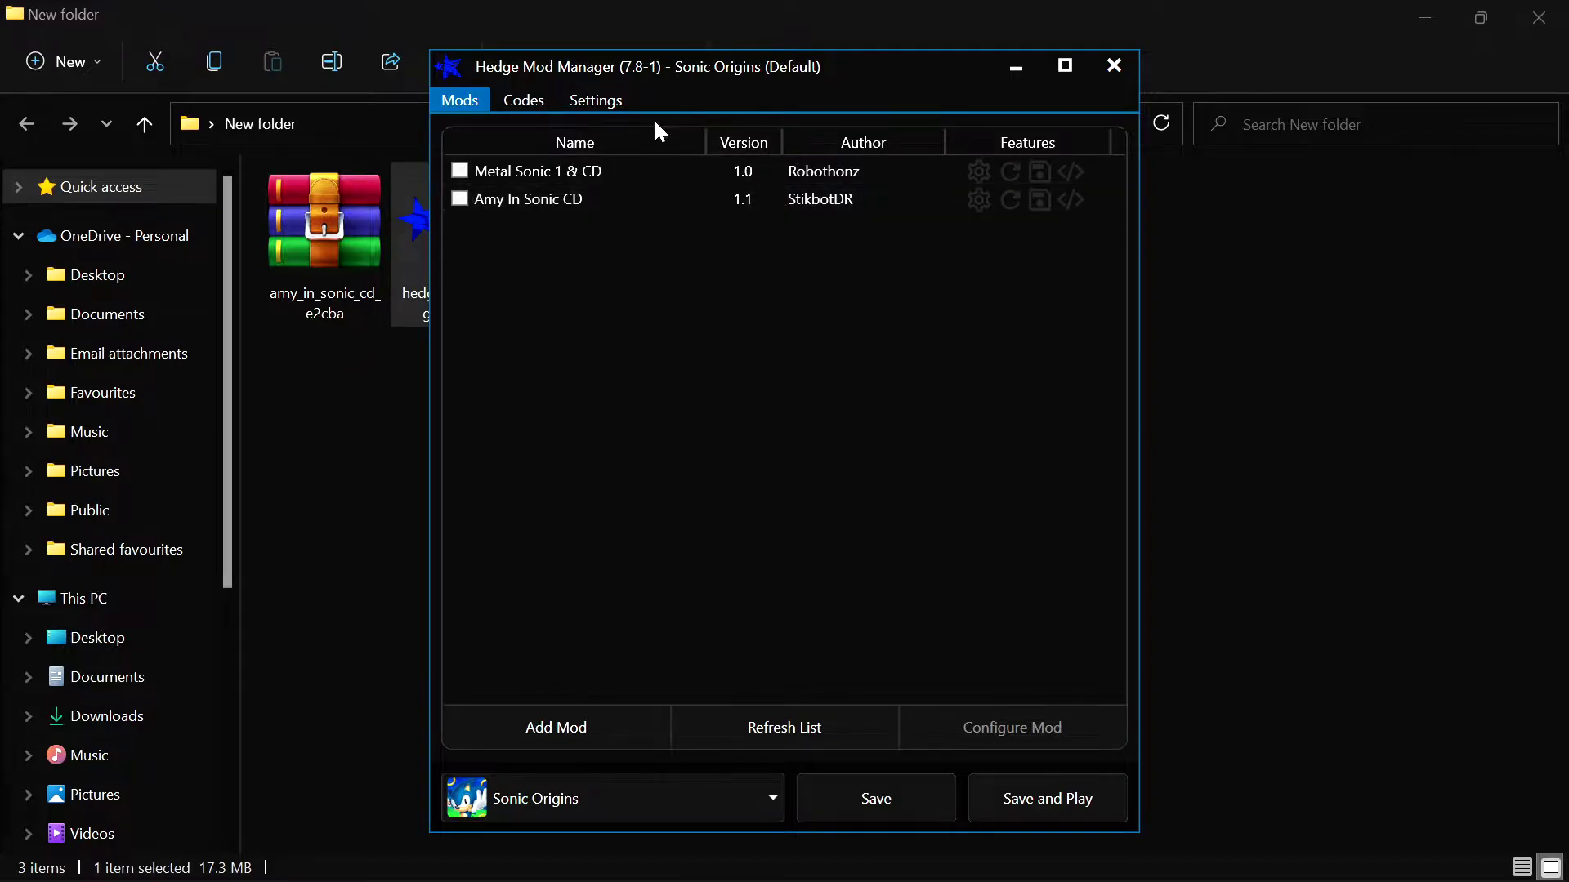
pyautogui.click(601, 101)
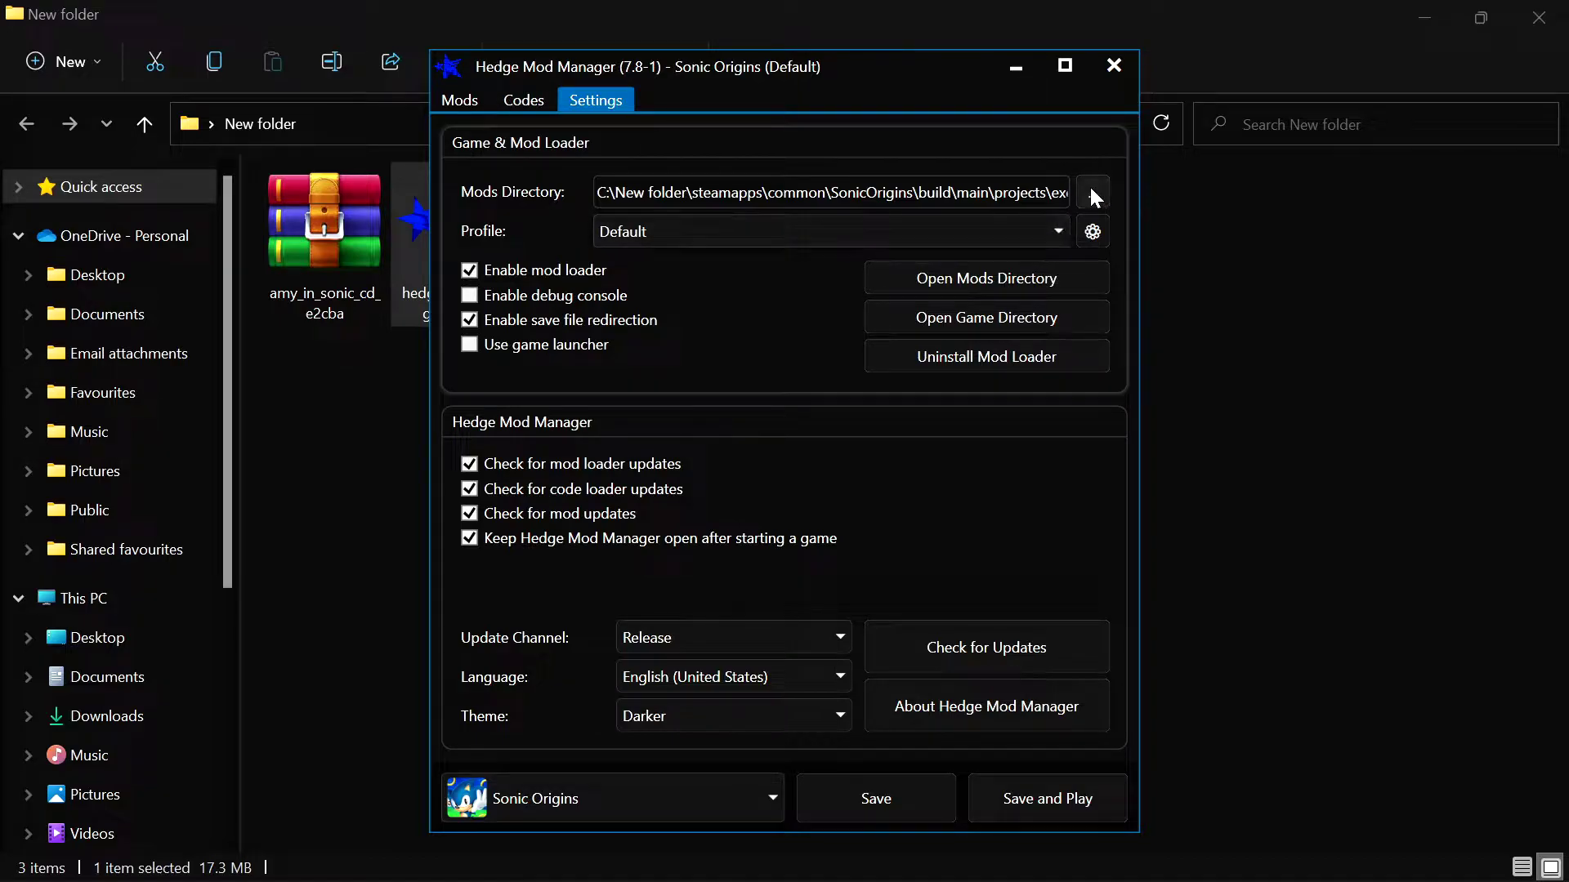
# Step: Open the Sonic Origins mods folder, minimize the manager, and select the metal_sonic_1_cd archive
pyautogui.click(995, 281)
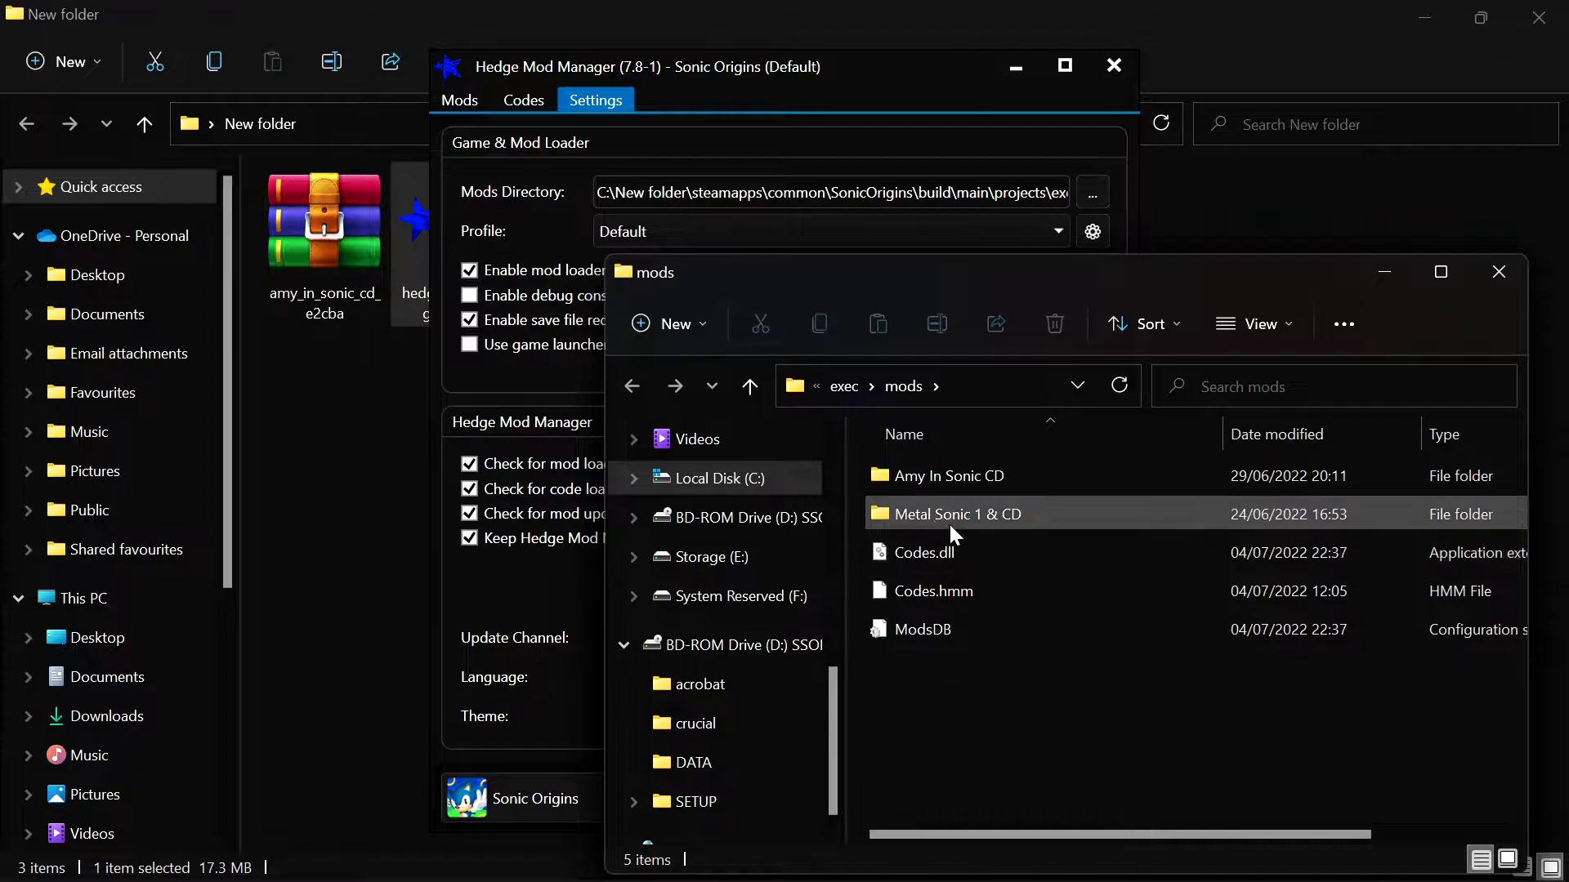
pyautogui.moveTo(574, 62); pyautogui.dragTo(833, 237)
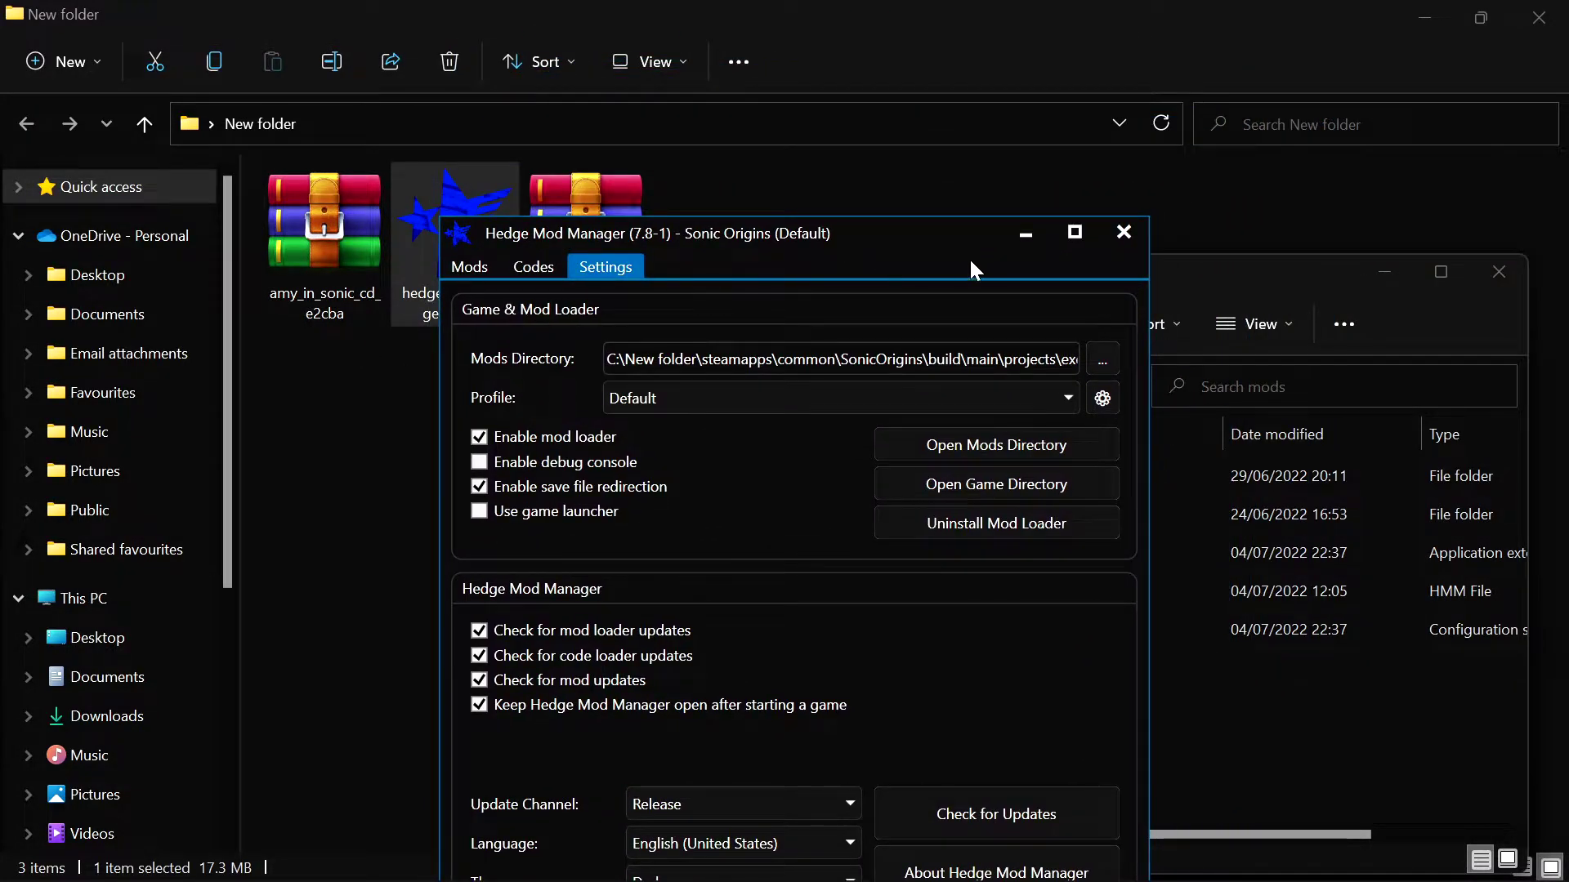
pyautogui.click(1026, 237)
pyautogui.click(596, 230)
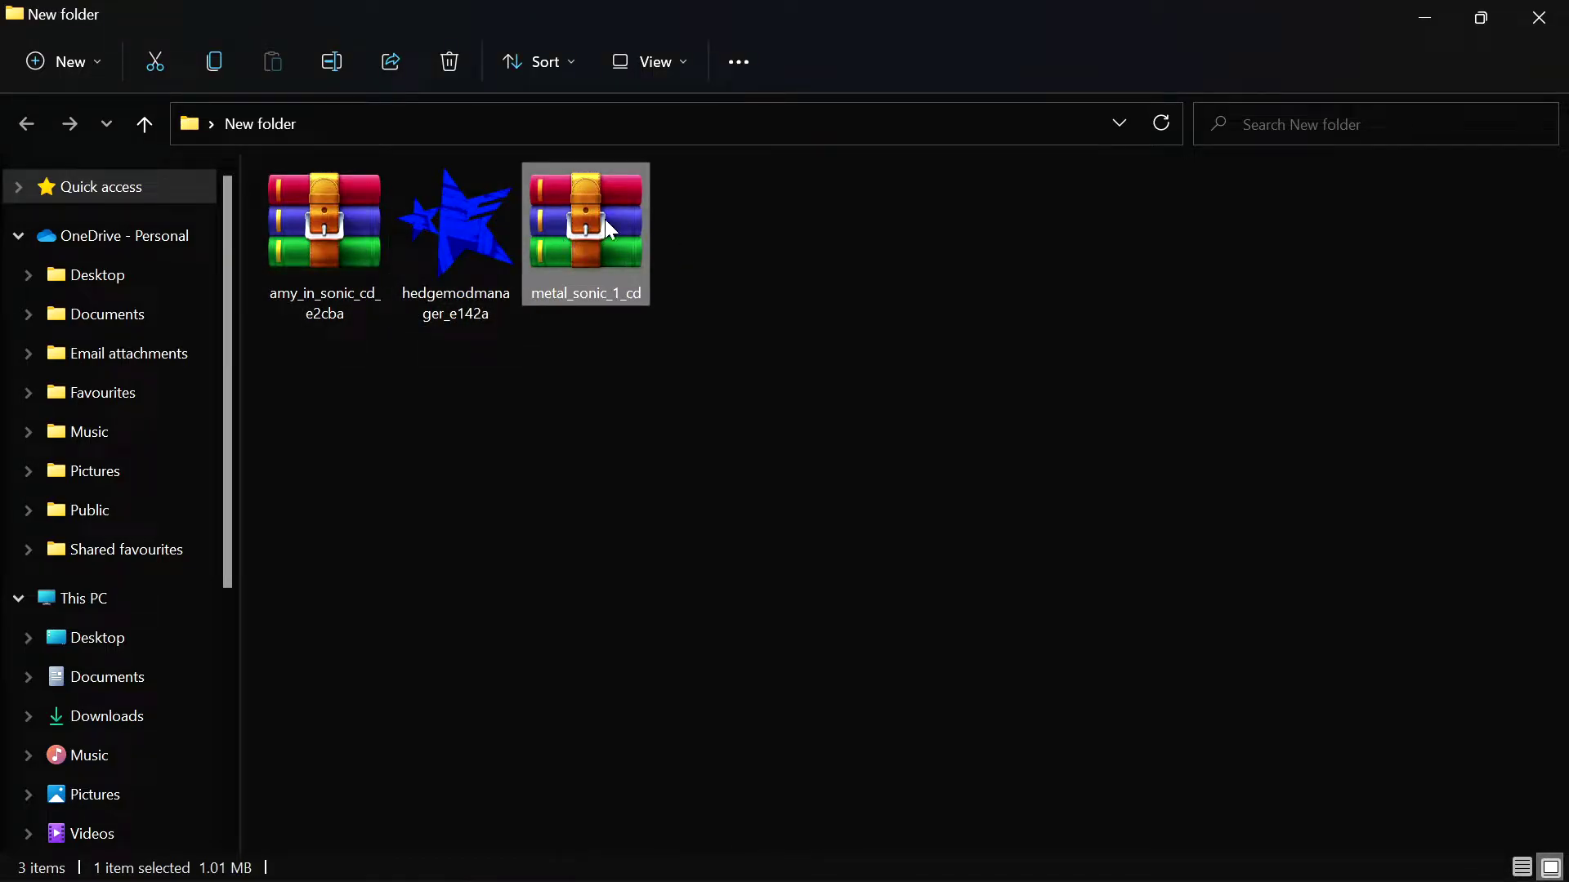
# Step: Open metal_sonic_1_cd.7z in WinRAR, then bring the mods folder and Hedge Mod Manager forward
pyautogui.doubleClick(601, 233)
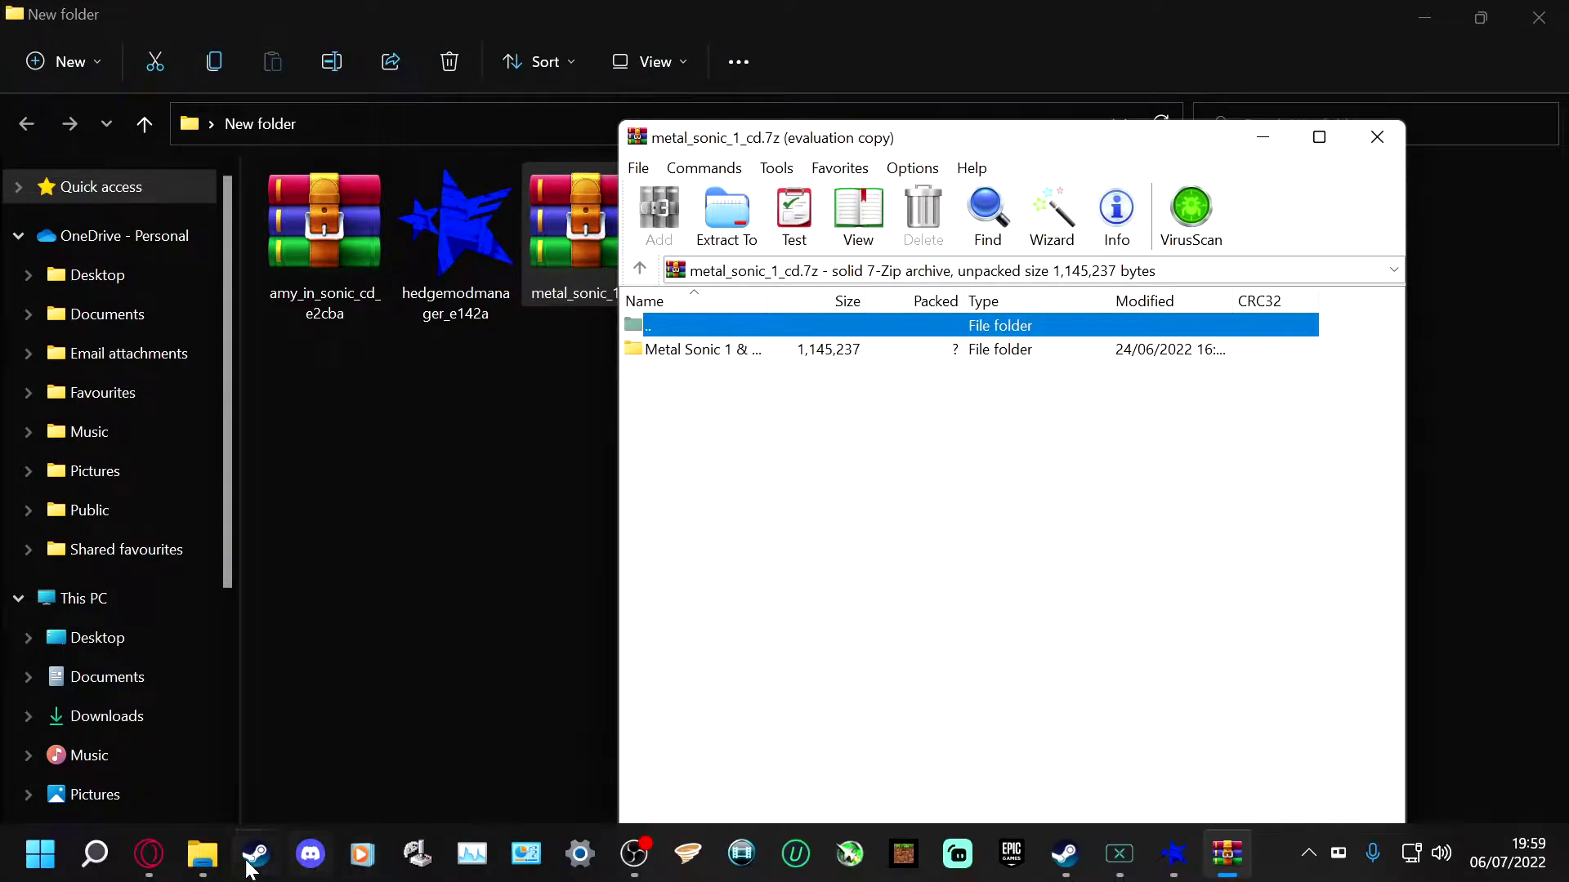
pyautogui.click(1152, 535)
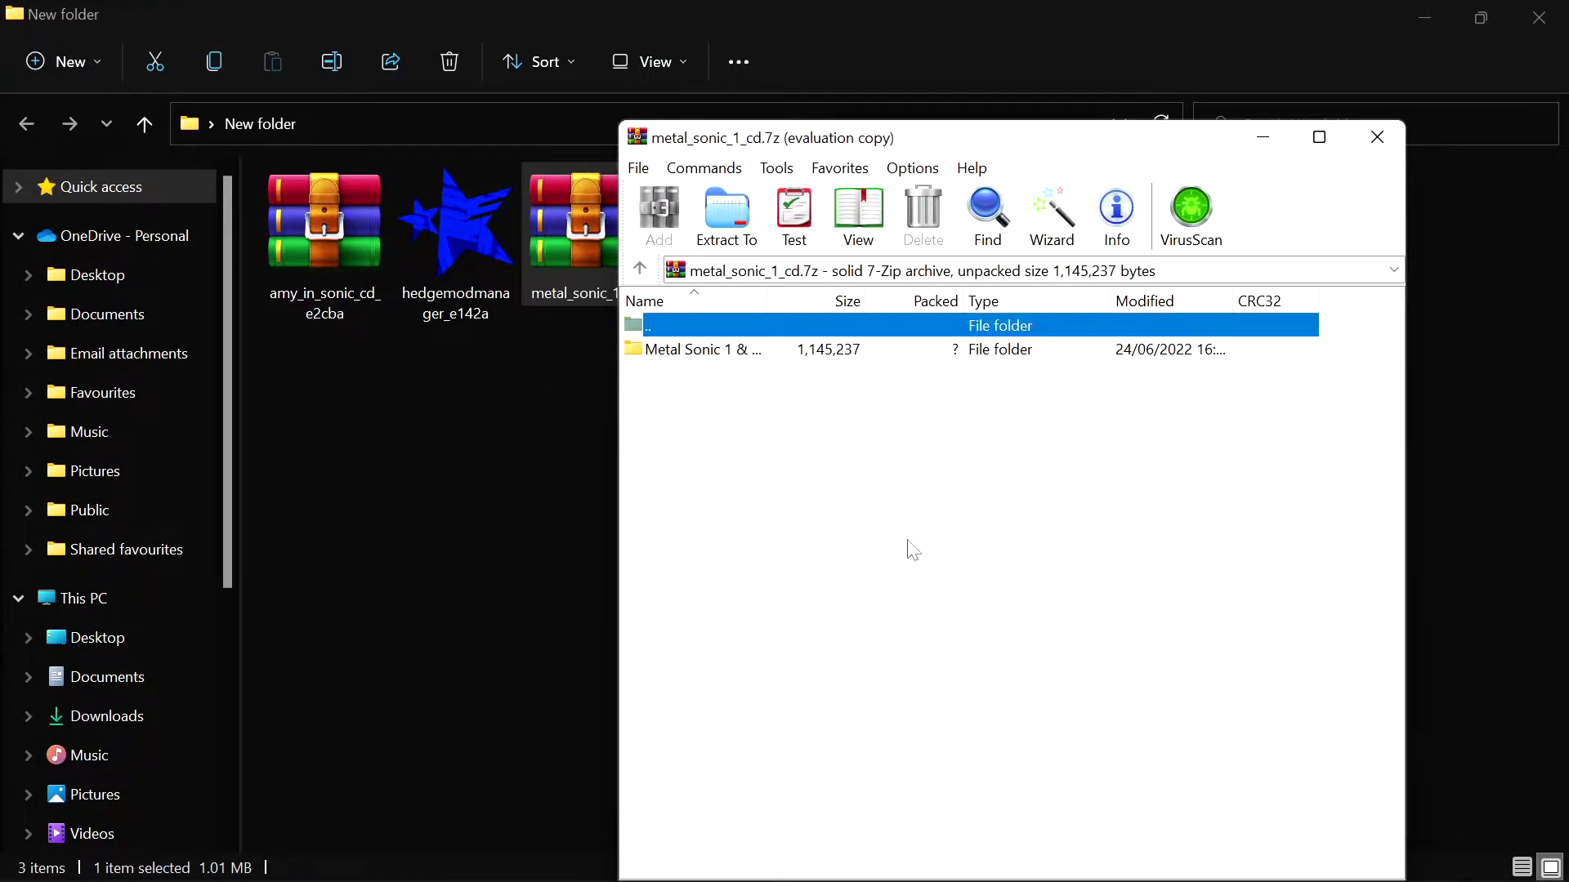
pyautogui.moveTo(204, 854)
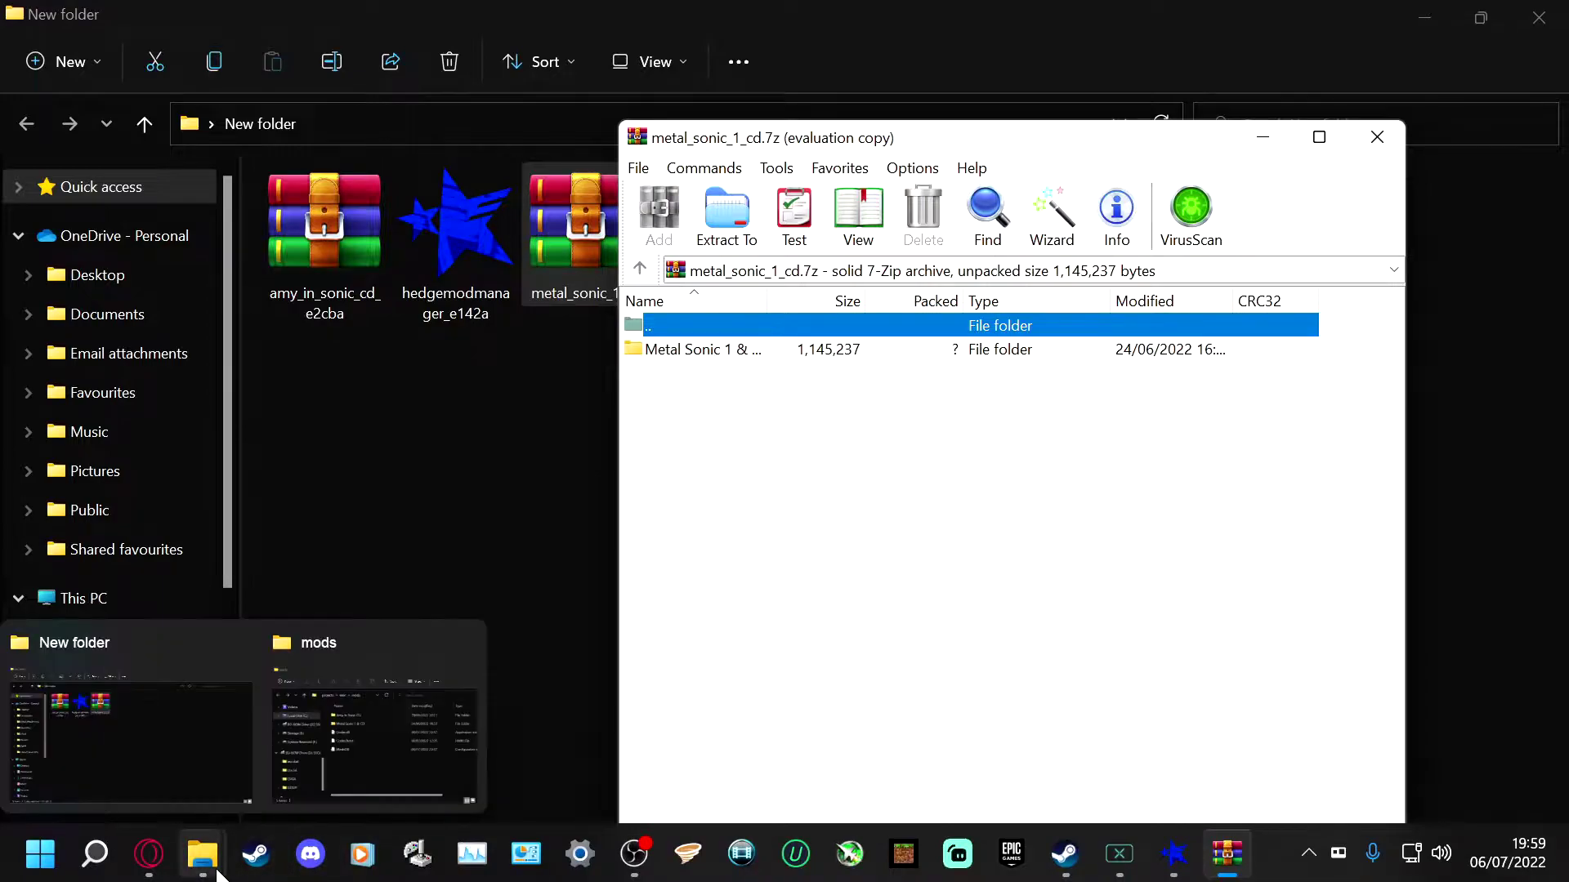
pyautogui.click(311, 773)
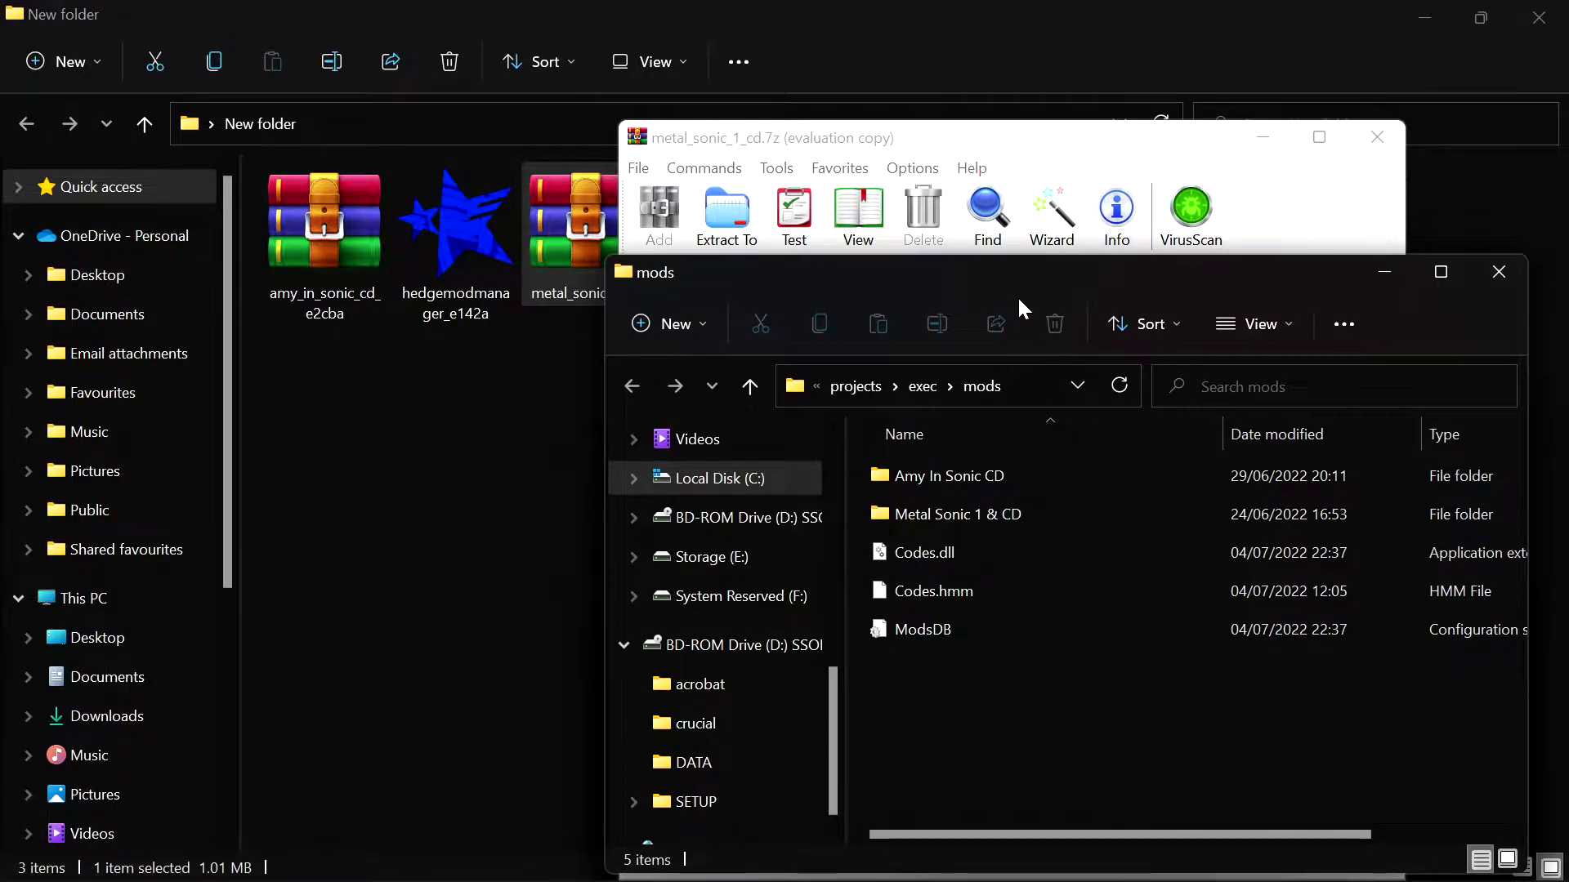
pyautogui.moveTo(1021, 286); pyautogui.dragTo(978, 307)
pyautogui.click(1173, 854)
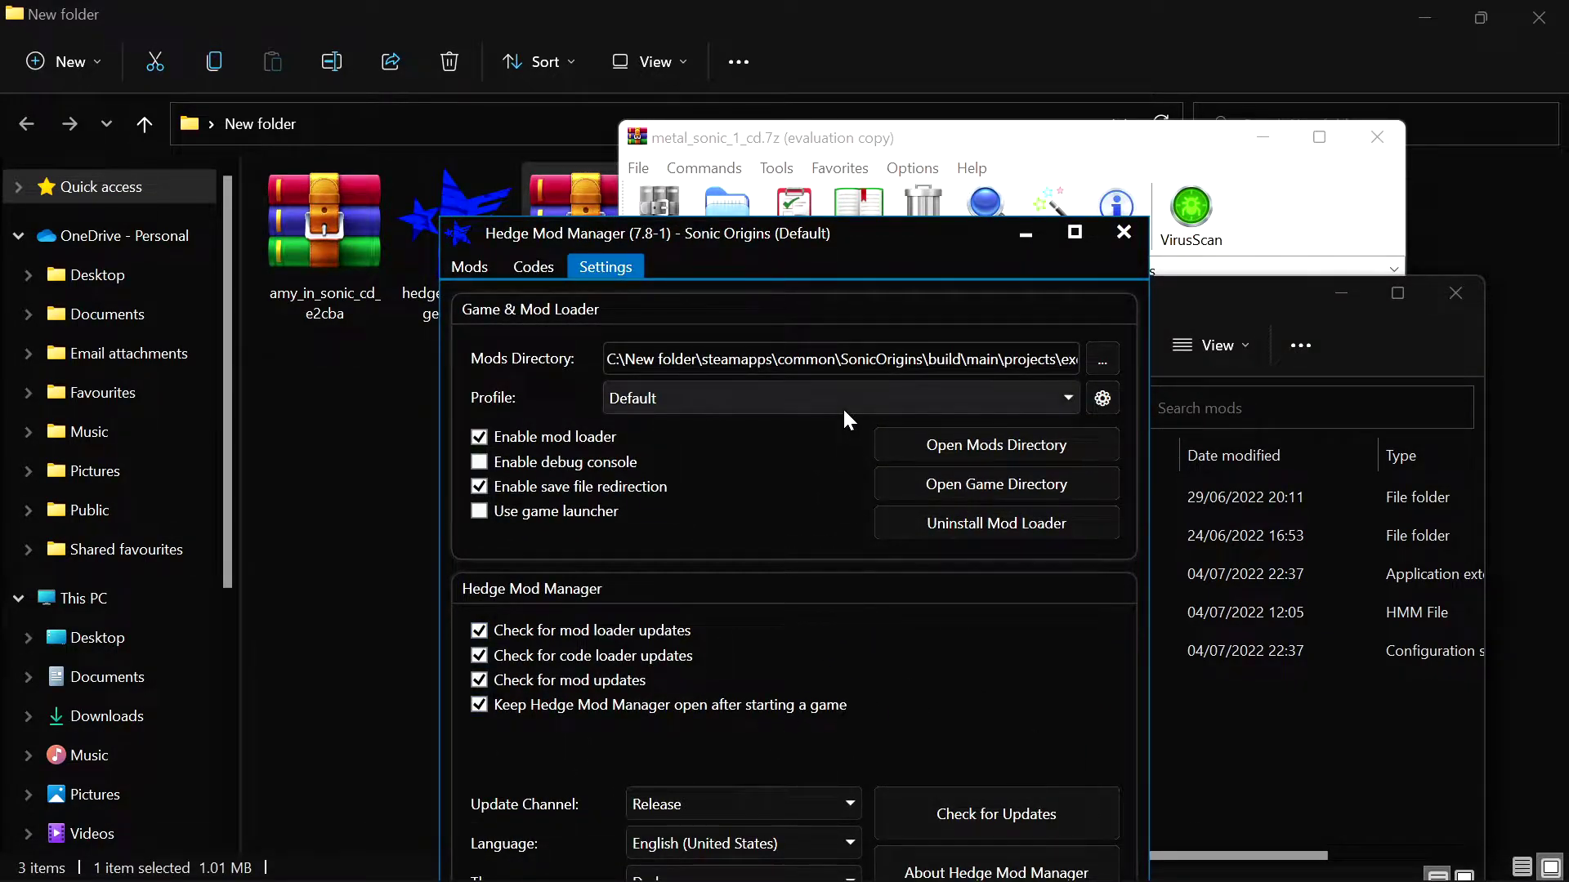
# Step: Open the mods directory from Hedge Mod Manager and put the WinRAR archive in front
pyautogui.moveTo(739, 238); pyautogui.dragTo(616, 175)
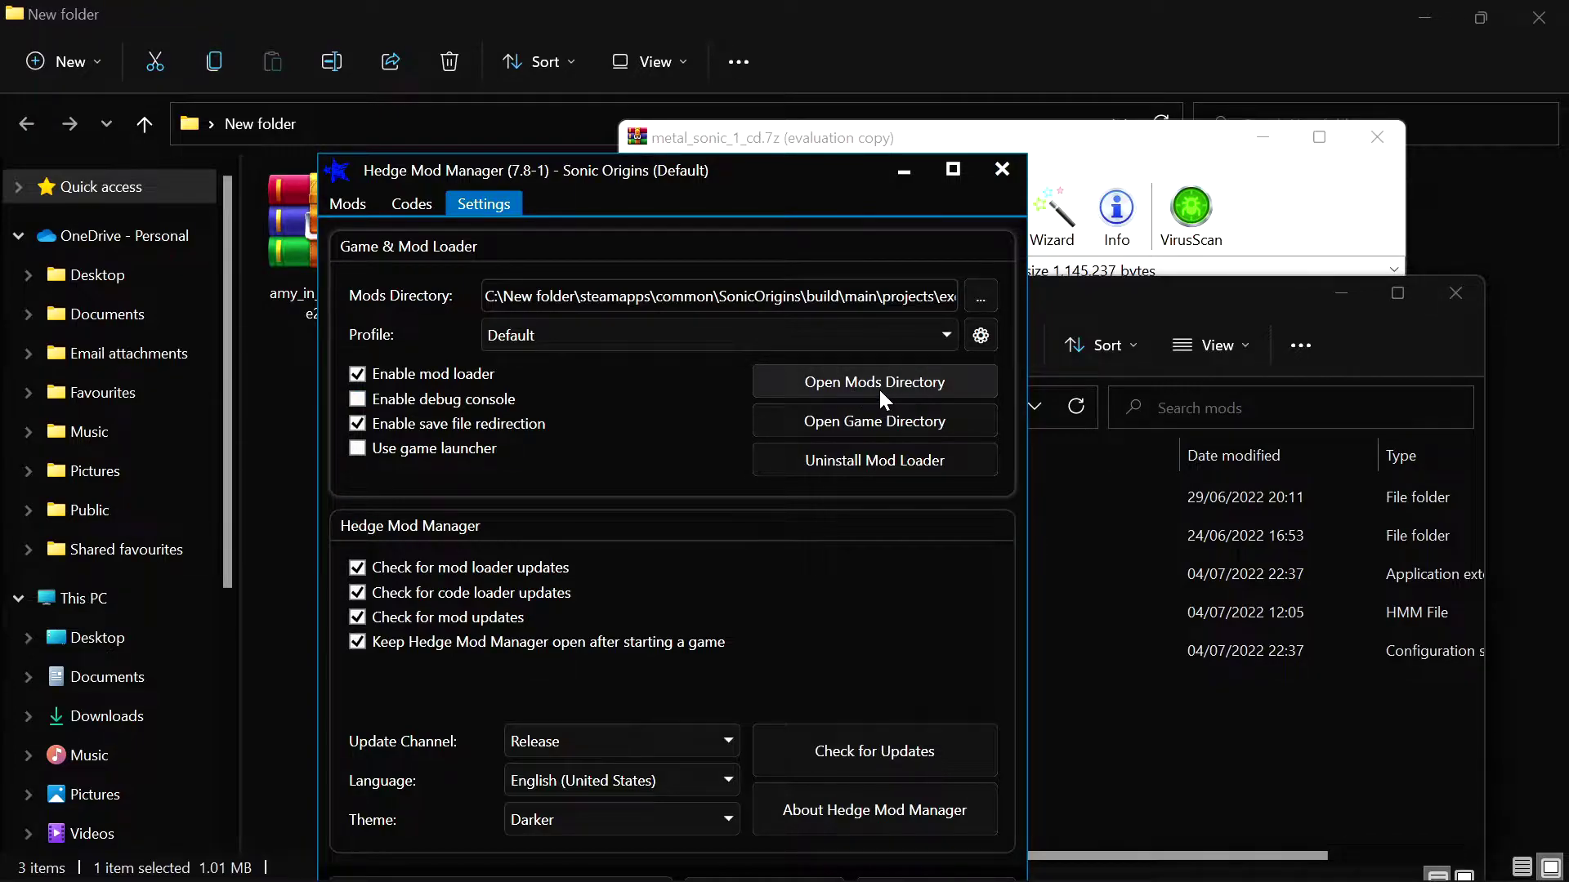
pyautogui.click(909, 167)
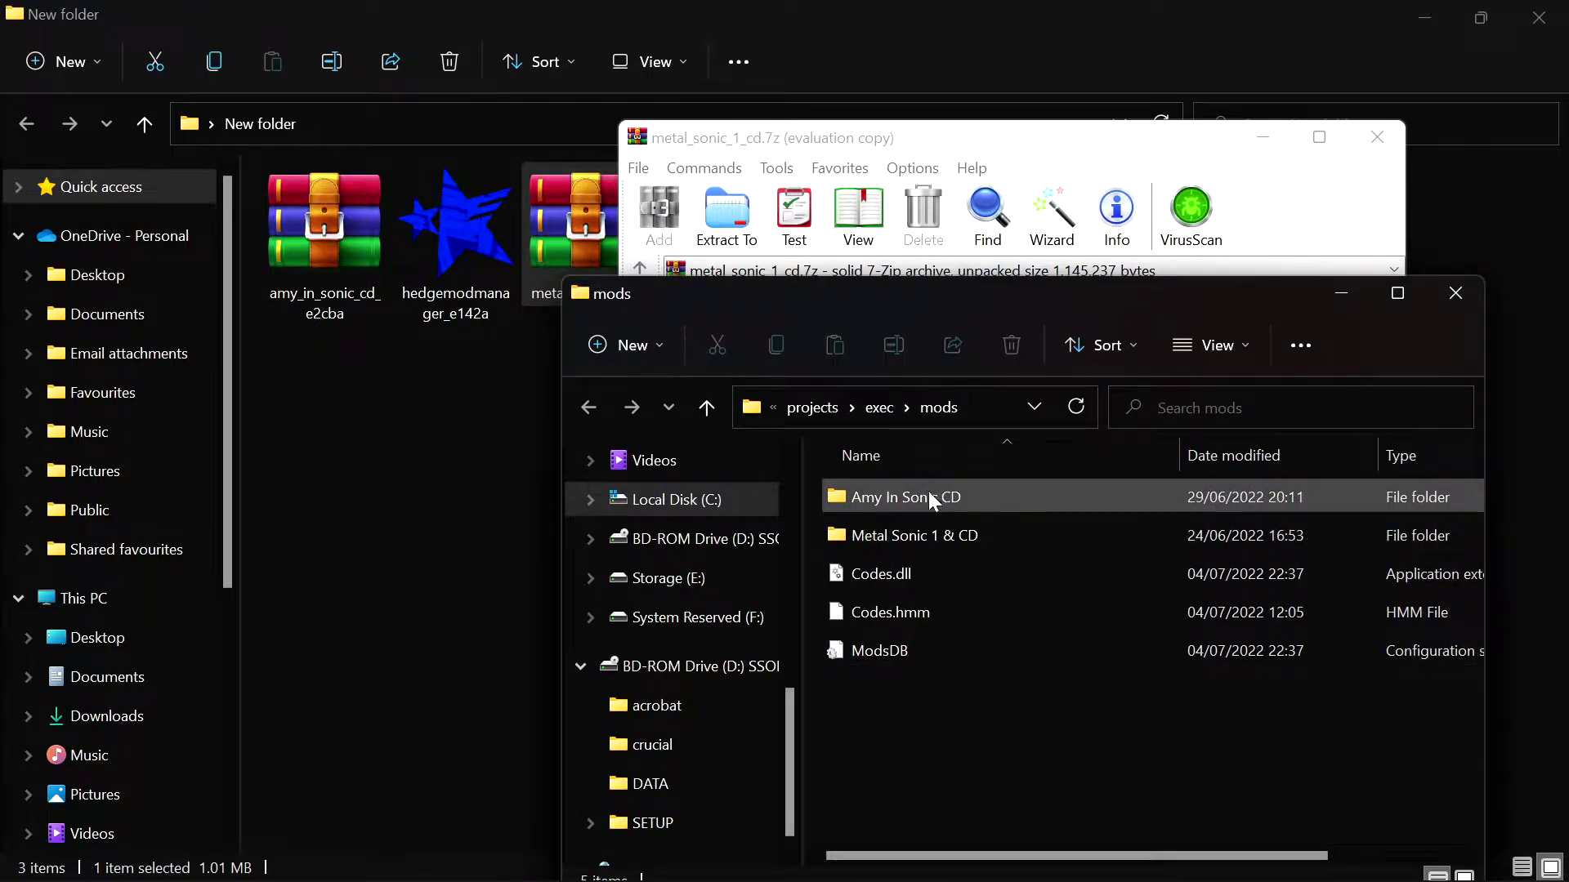
pyautogui.click(898, 138)
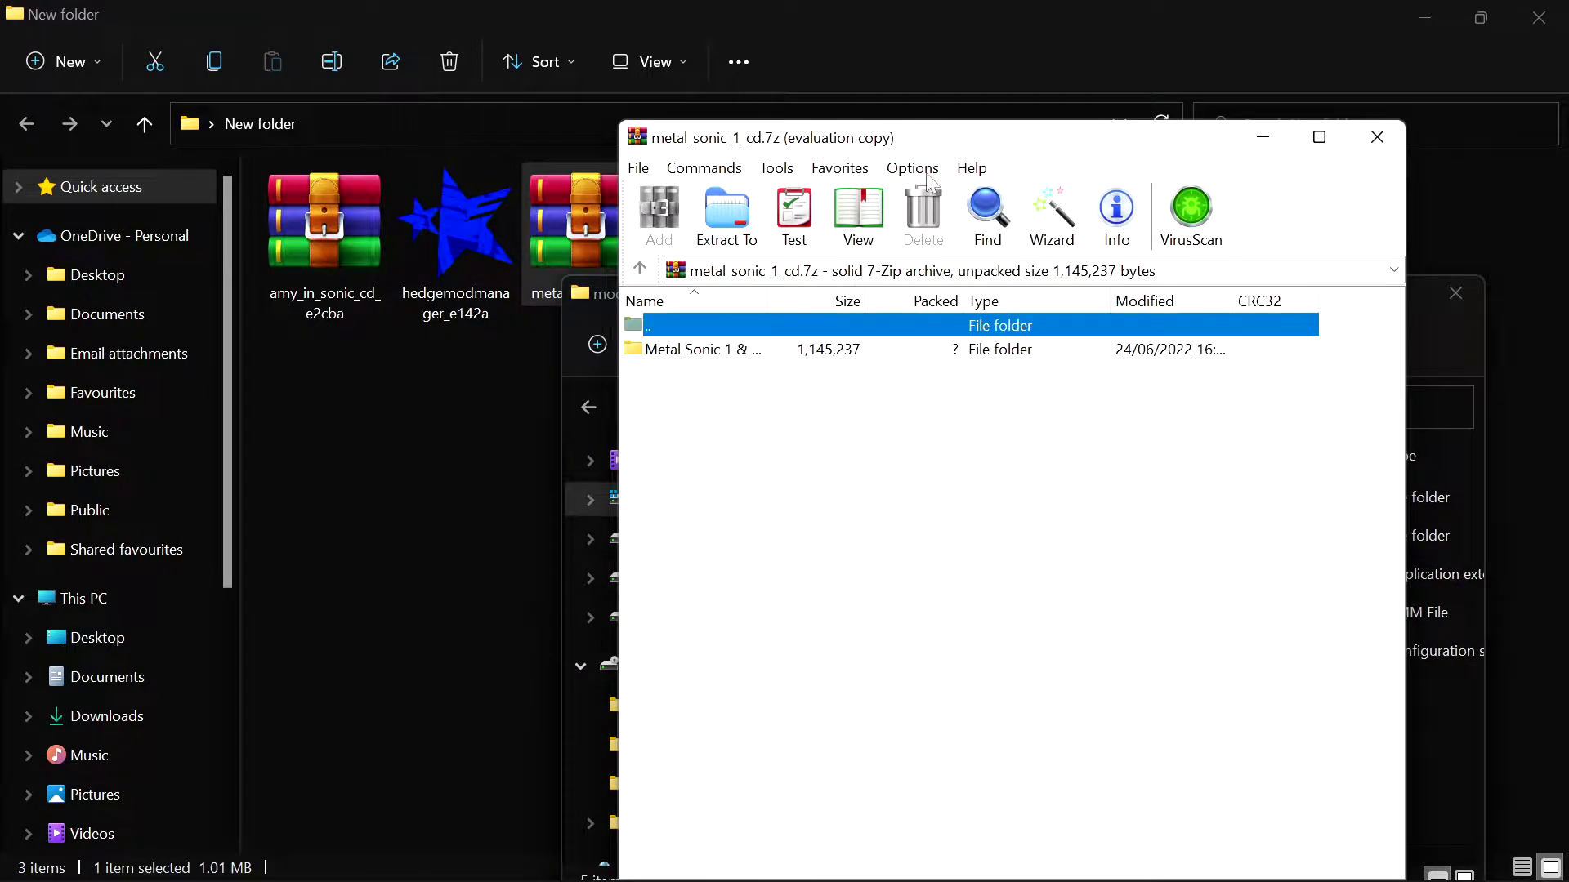
# Step: Drag the Metal Sonic 1 & CD folder into mods, replacing existing files, then close WinRAR
pyautogui.moveTo(919, 149); pyautogui.dragTo(330, 95)
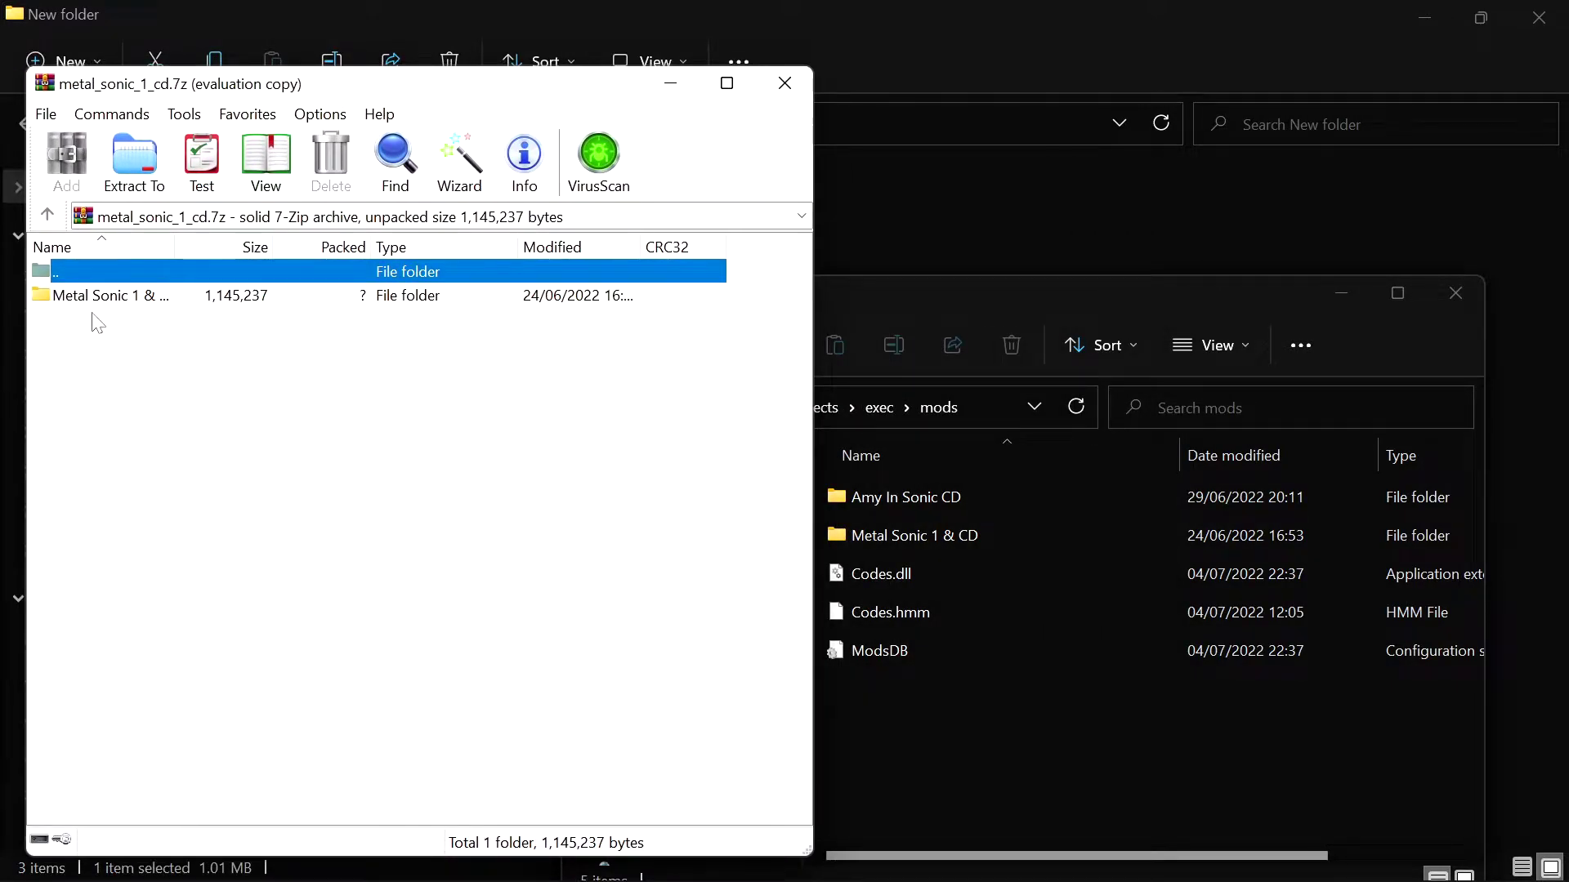
pyautogui.moveTo(78, 299)
pyautogui.mouseDown()
pyautogui.moveTo(108, 295)
pyautogui.moveTo(67, 310)
pyautogui.mouseUp()
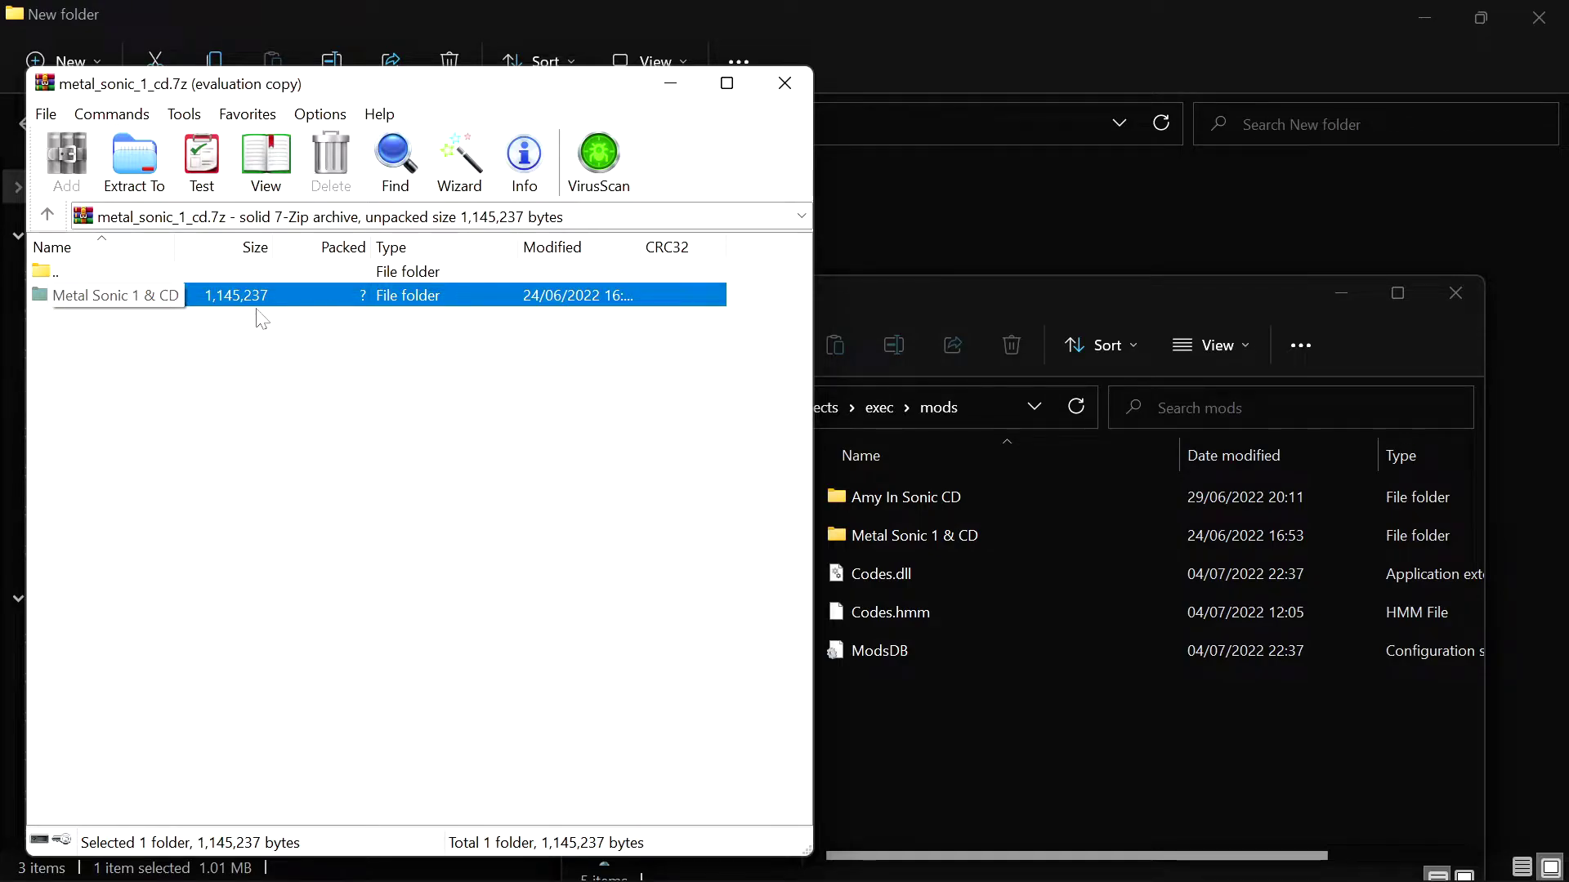
pyautogui.moveTo(84, 295); pyautogui.dragTo(974, 732)
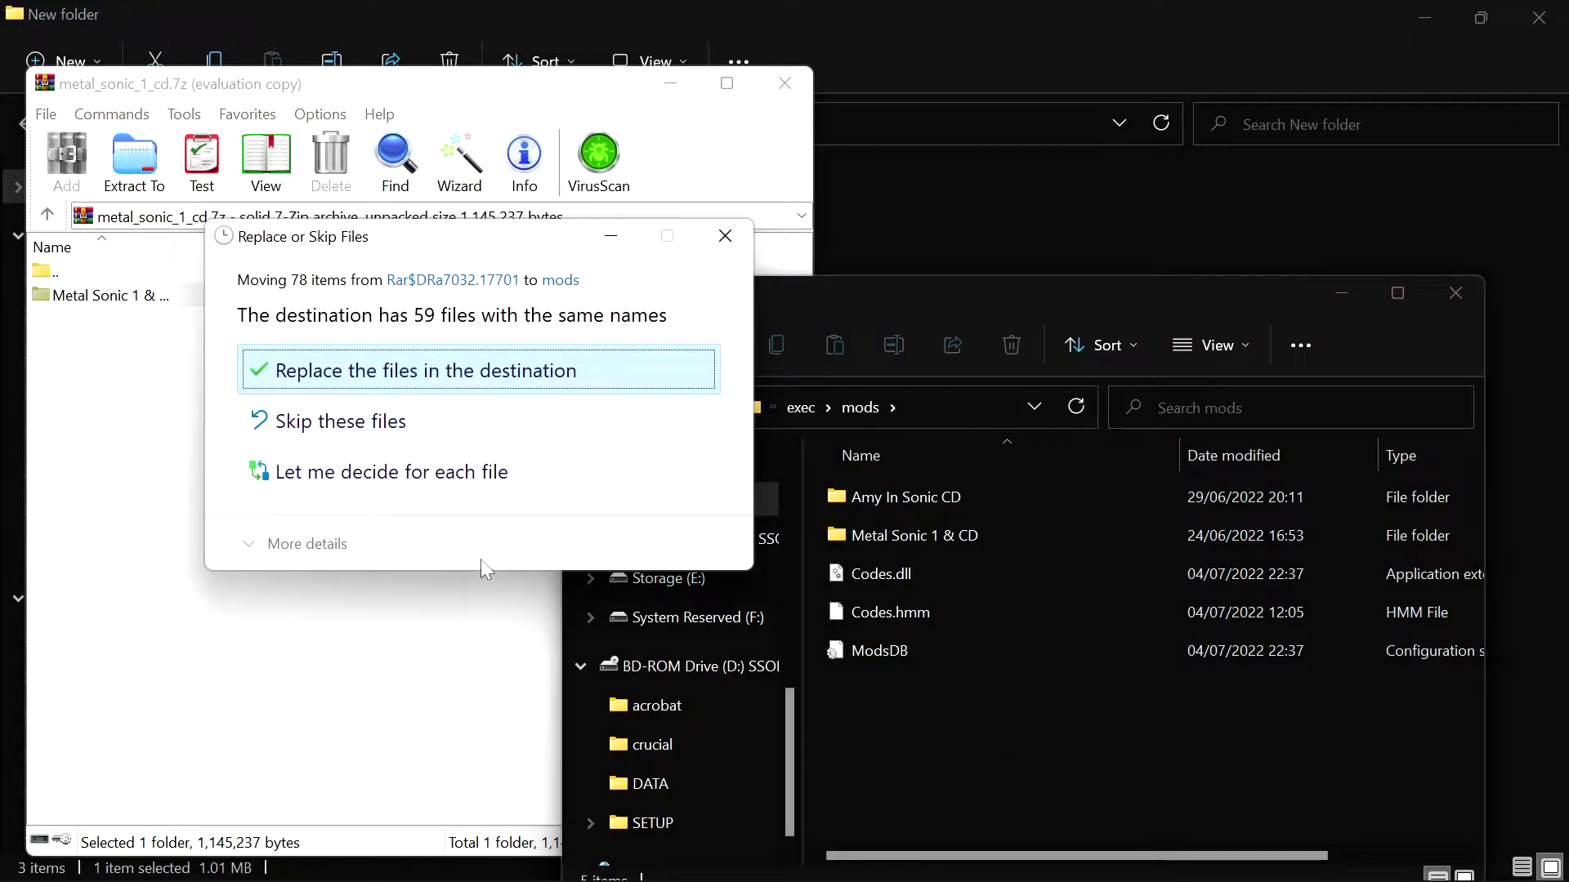
pyautogui.click(365, 478)
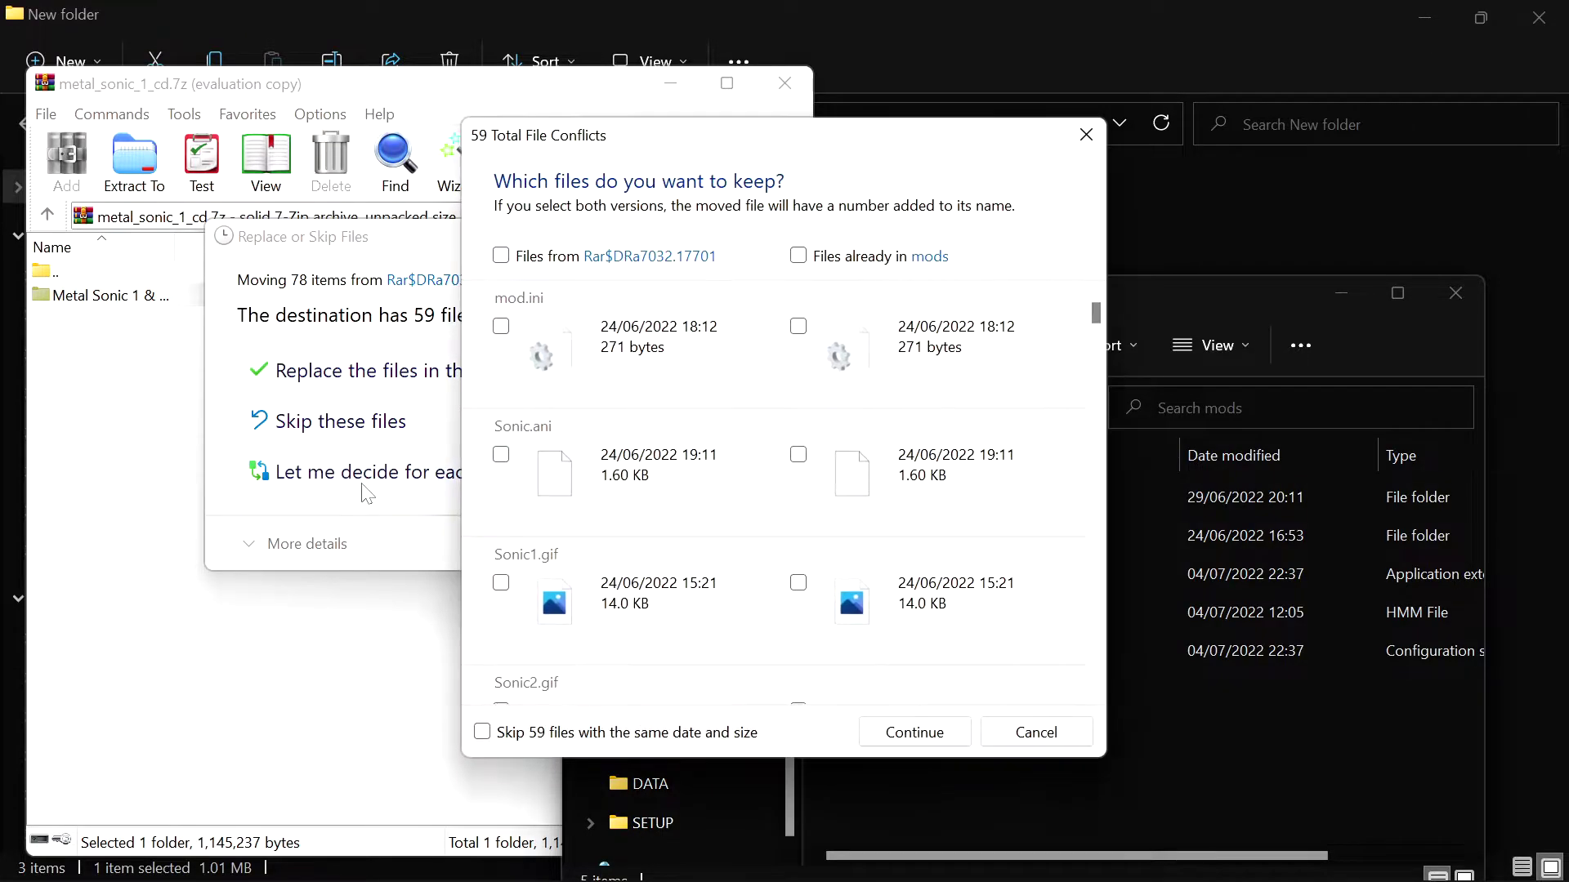
pyautogui.click(1036, 733)
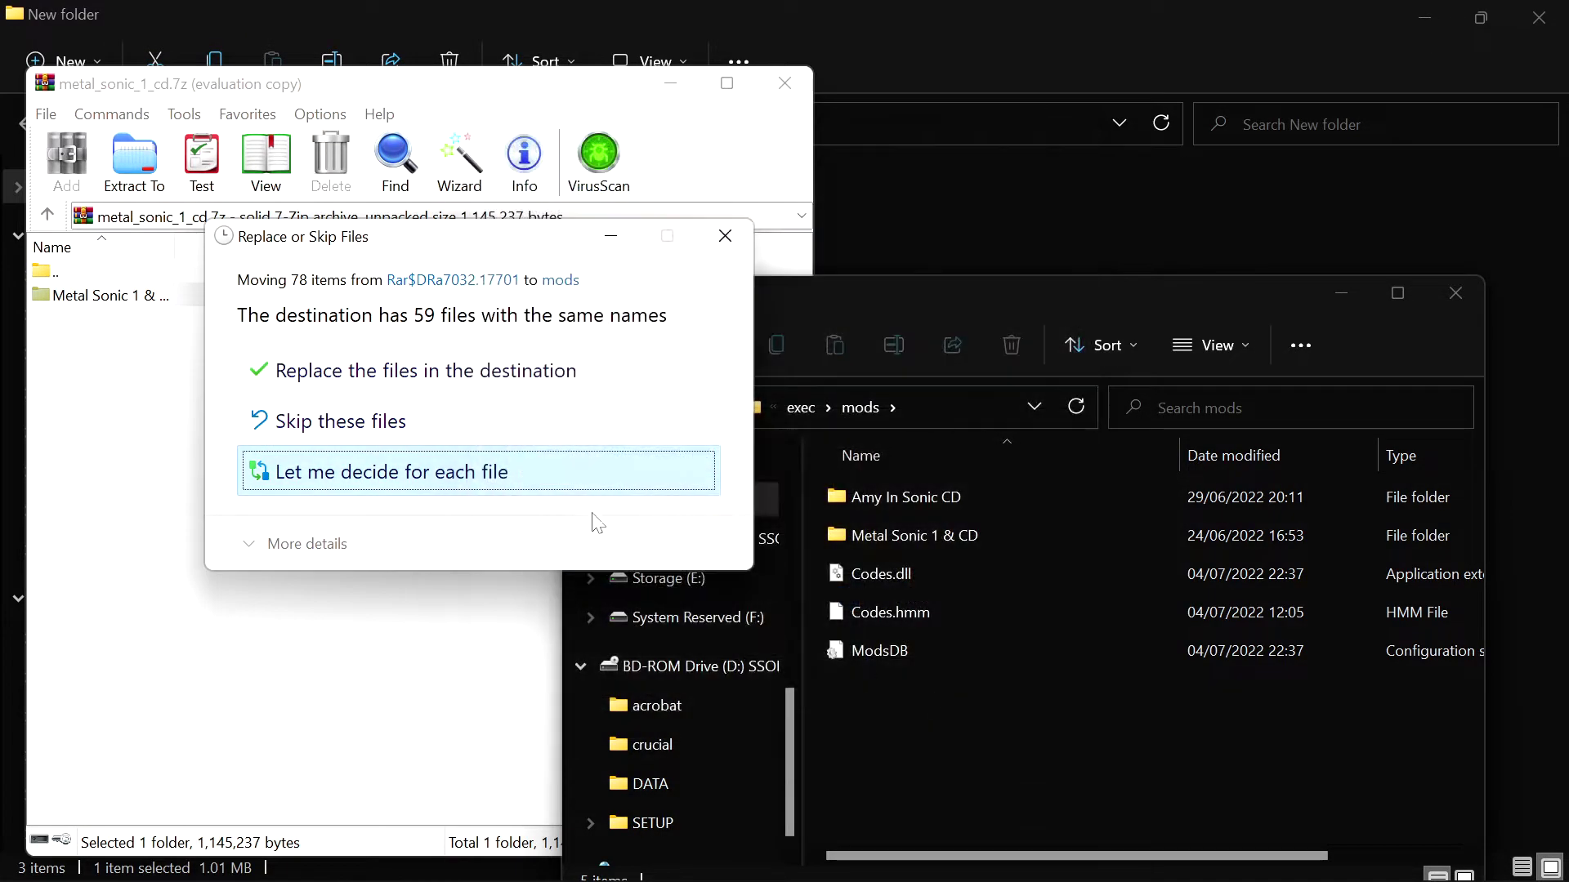
pyautogui.click(396, 369)
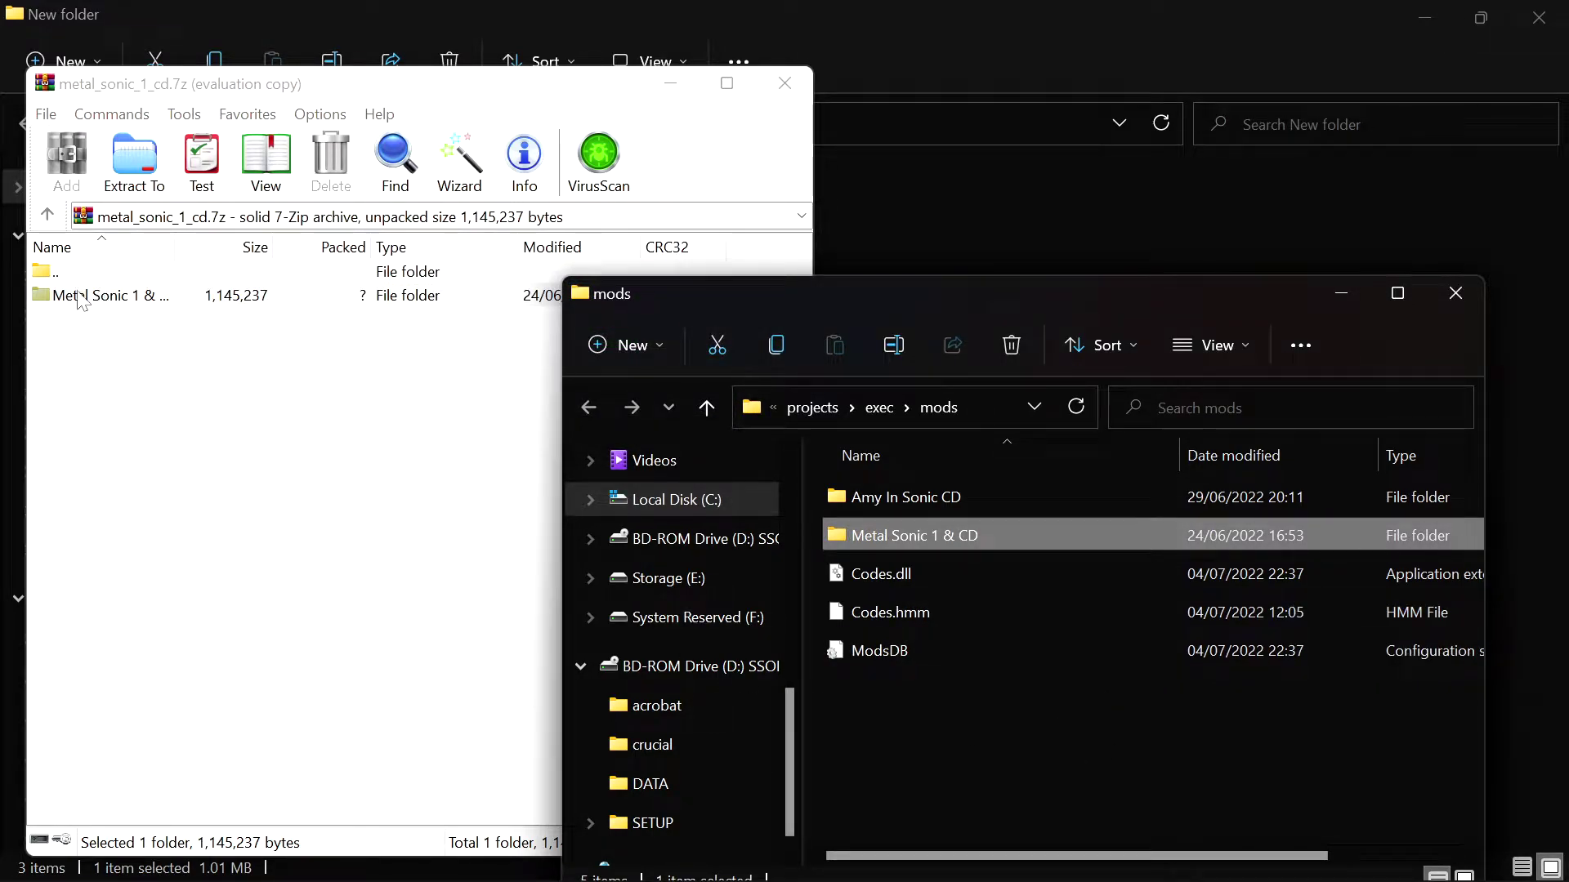
pyautogui.moveTo(61, 304); pyautogui.dragTo(449, 427)
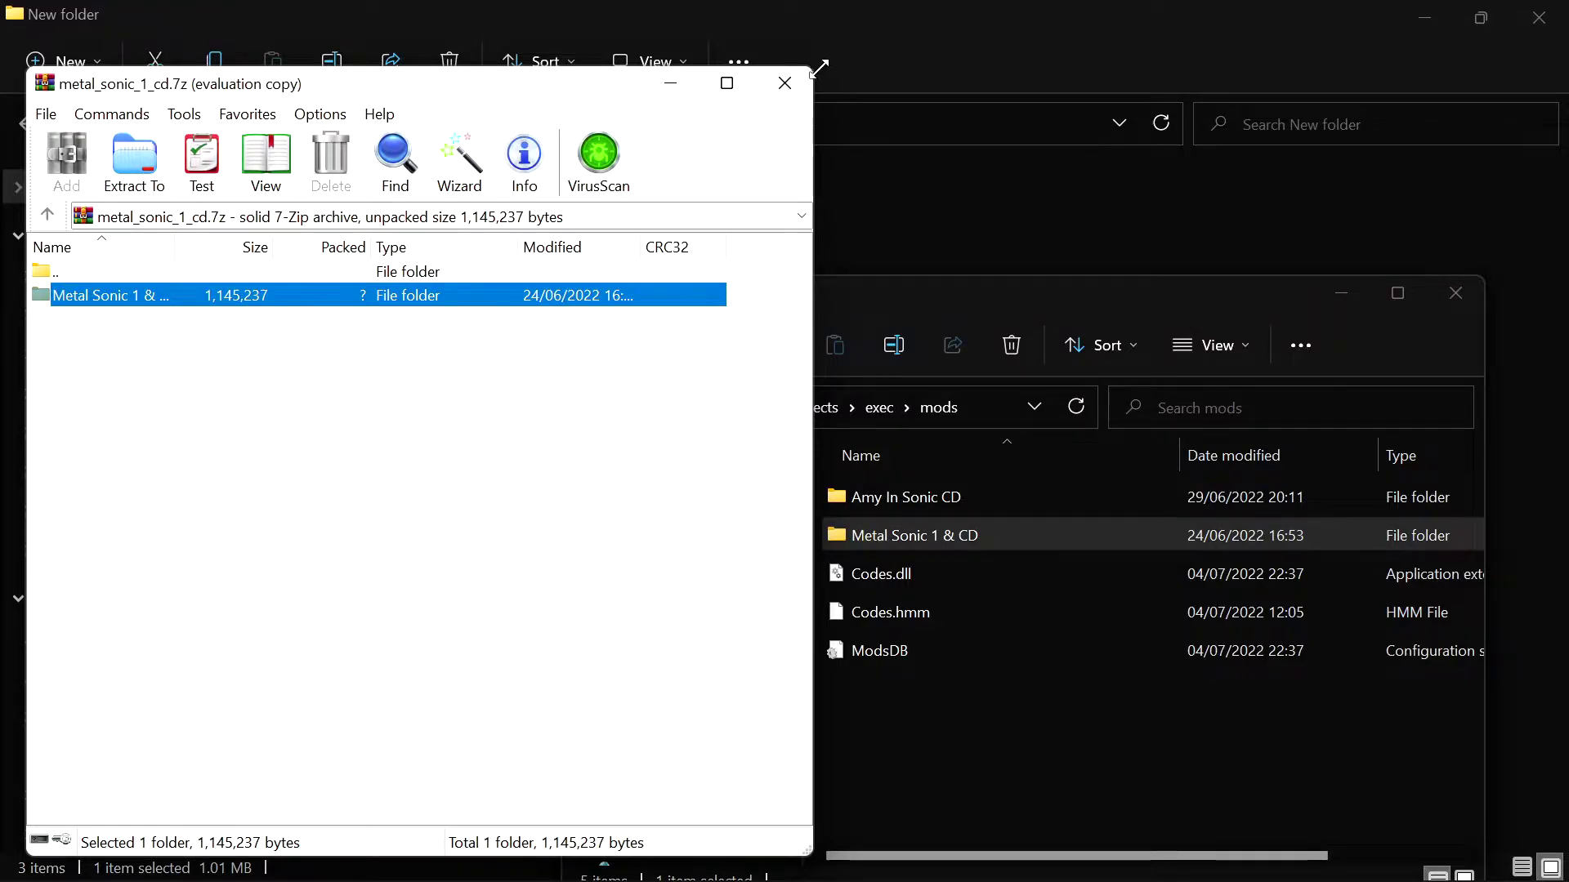
pyautogui.click(786, 82)
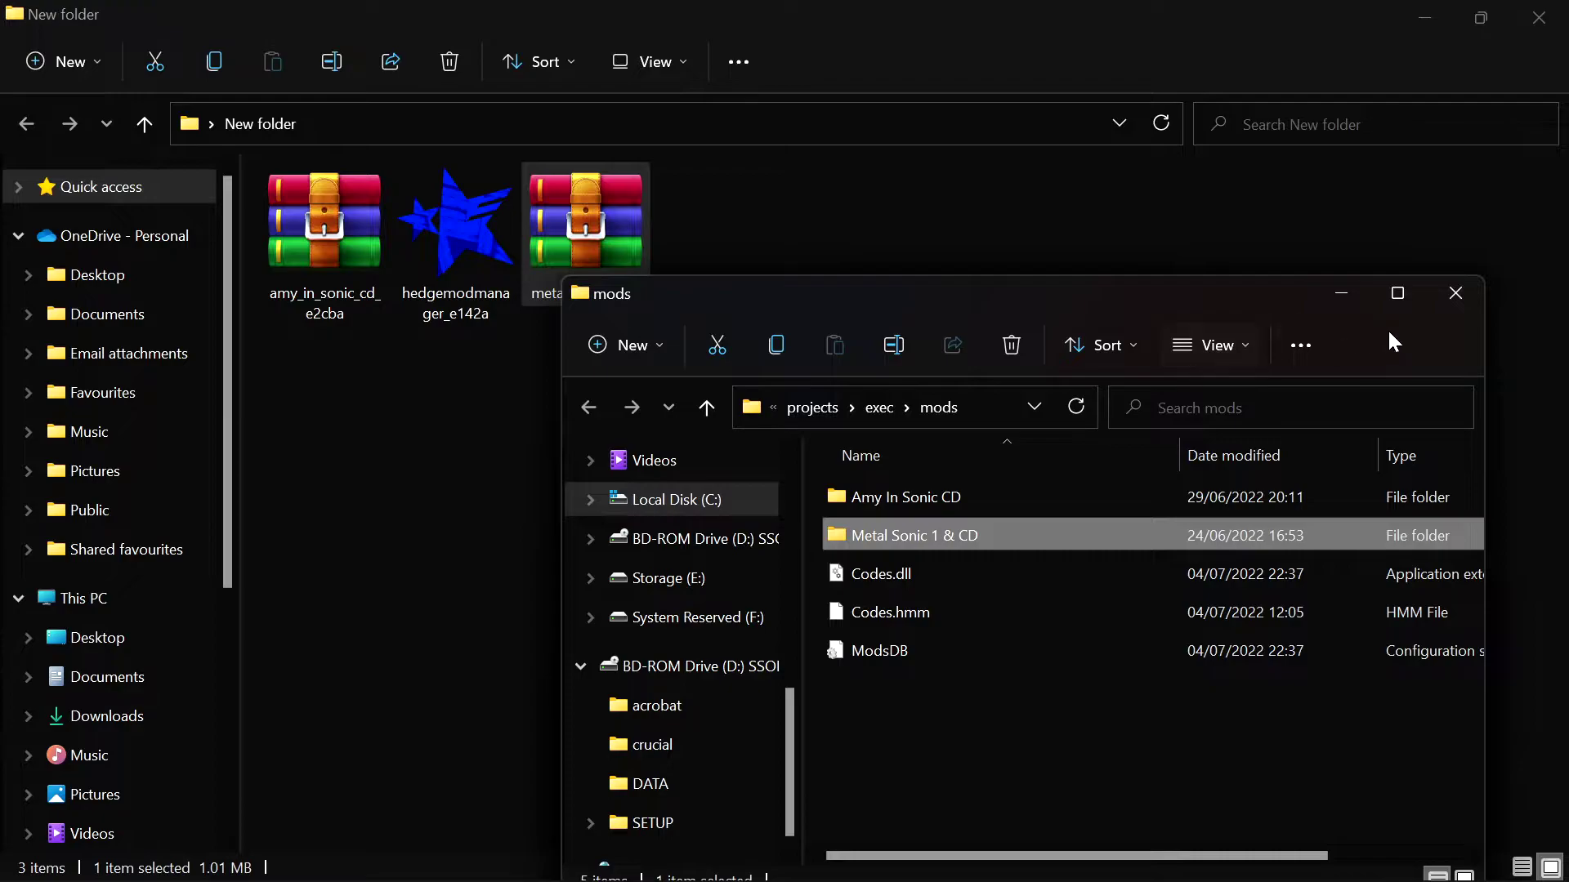
# Step: Close the mods folder and show Hedge Mod Manager's list with Metal Sonic 1 & CD and Amy In Sonic CD
pyautogui.click(1450, 310)
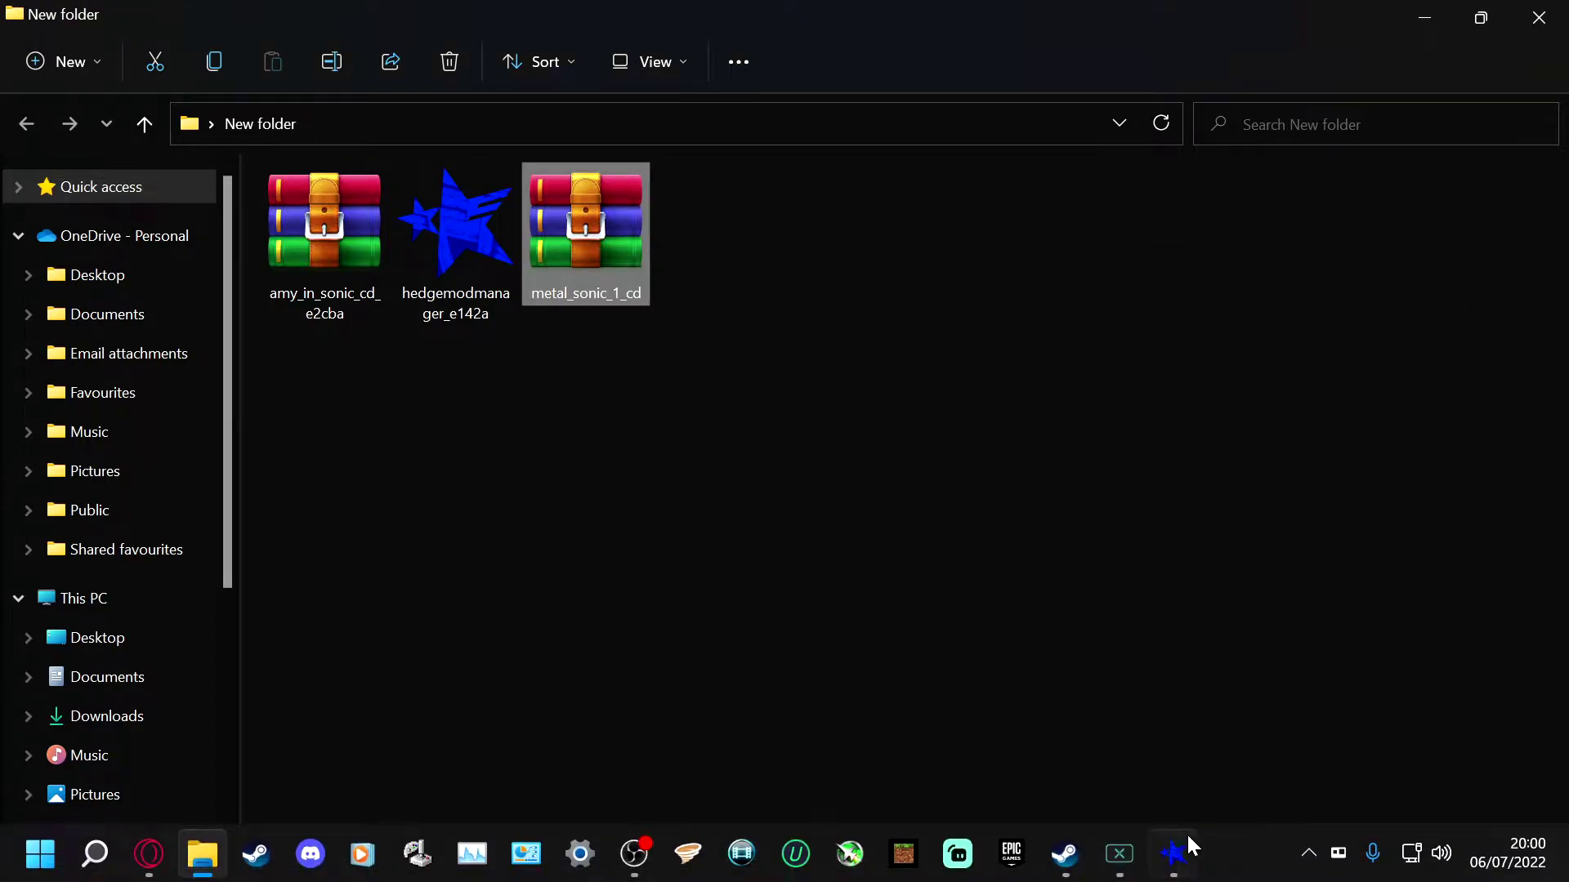
pyautogui.click(1186, 862)
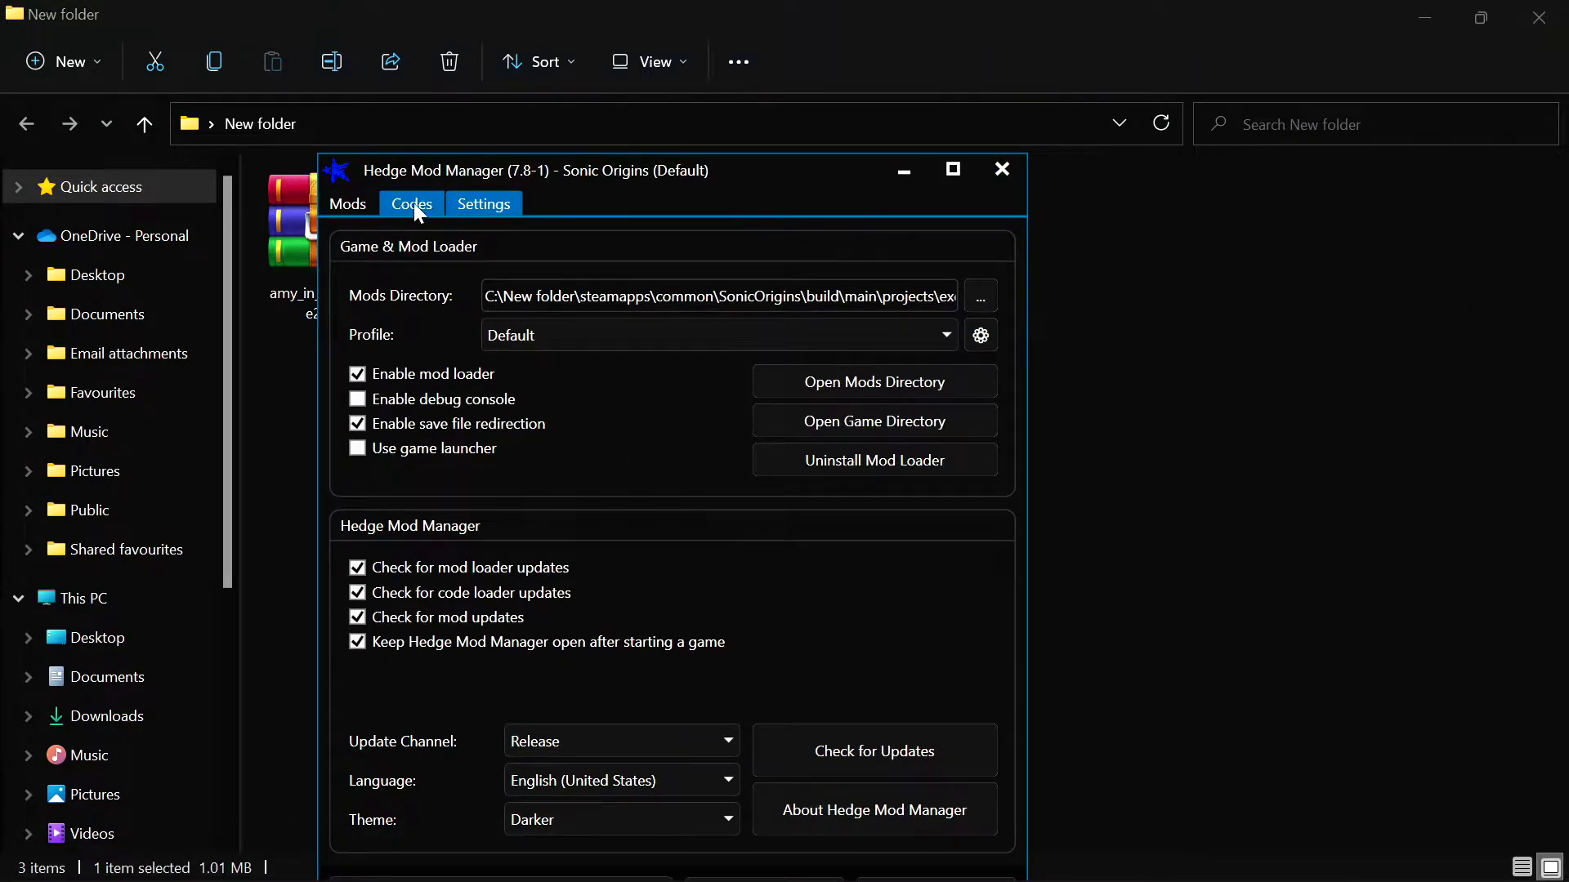
pyautogui.click(343, 206)
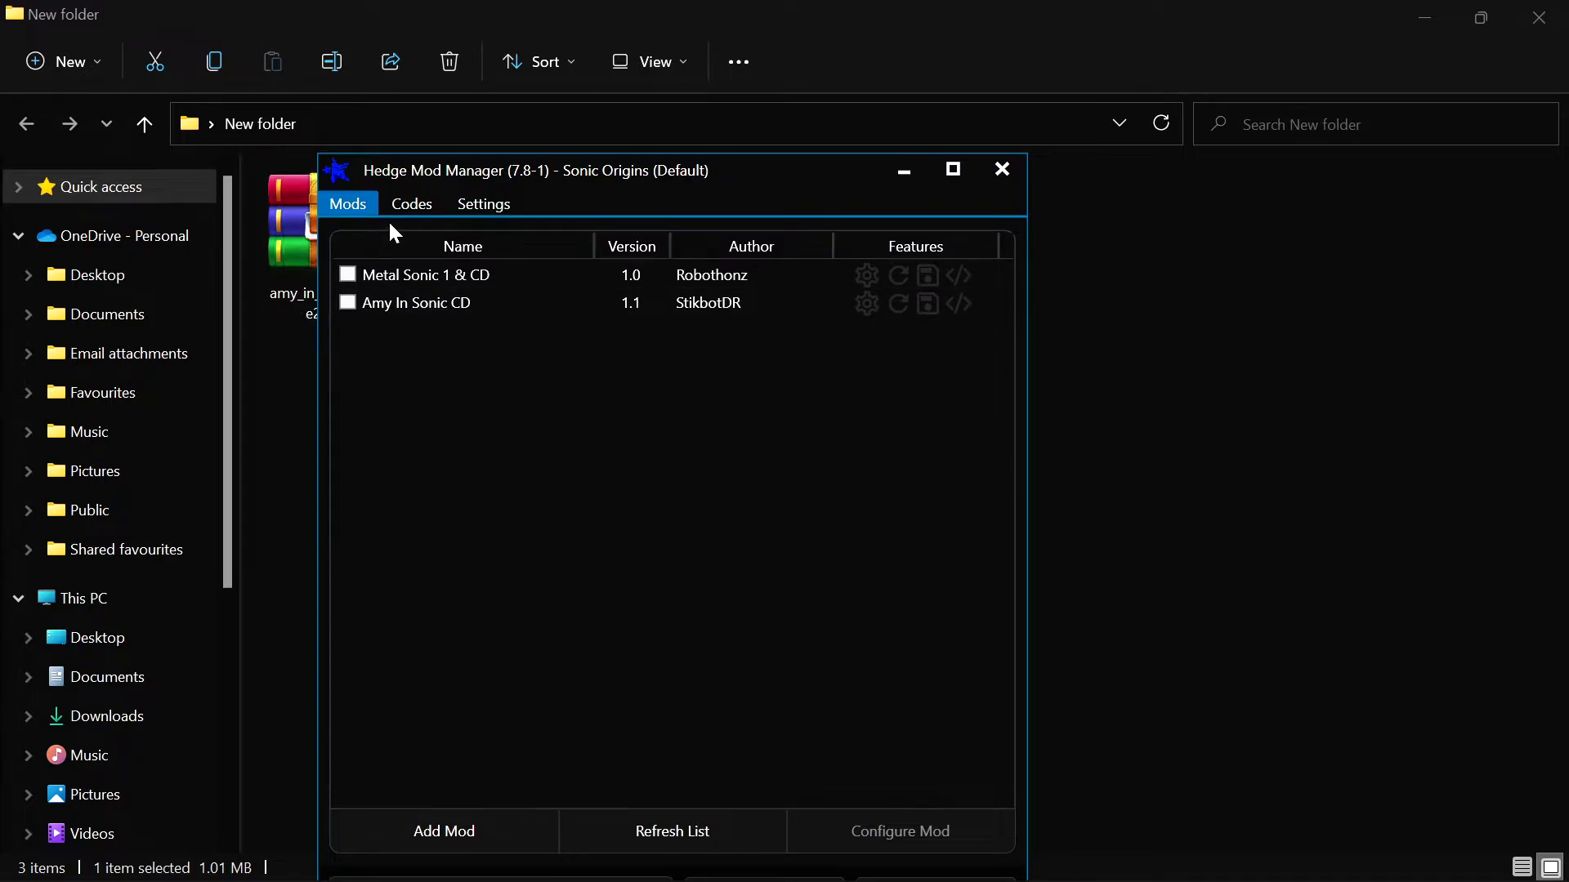
# Step: Review the three available codes, then bring up the mod manager's settings page
pyautogui.click(413, 205)
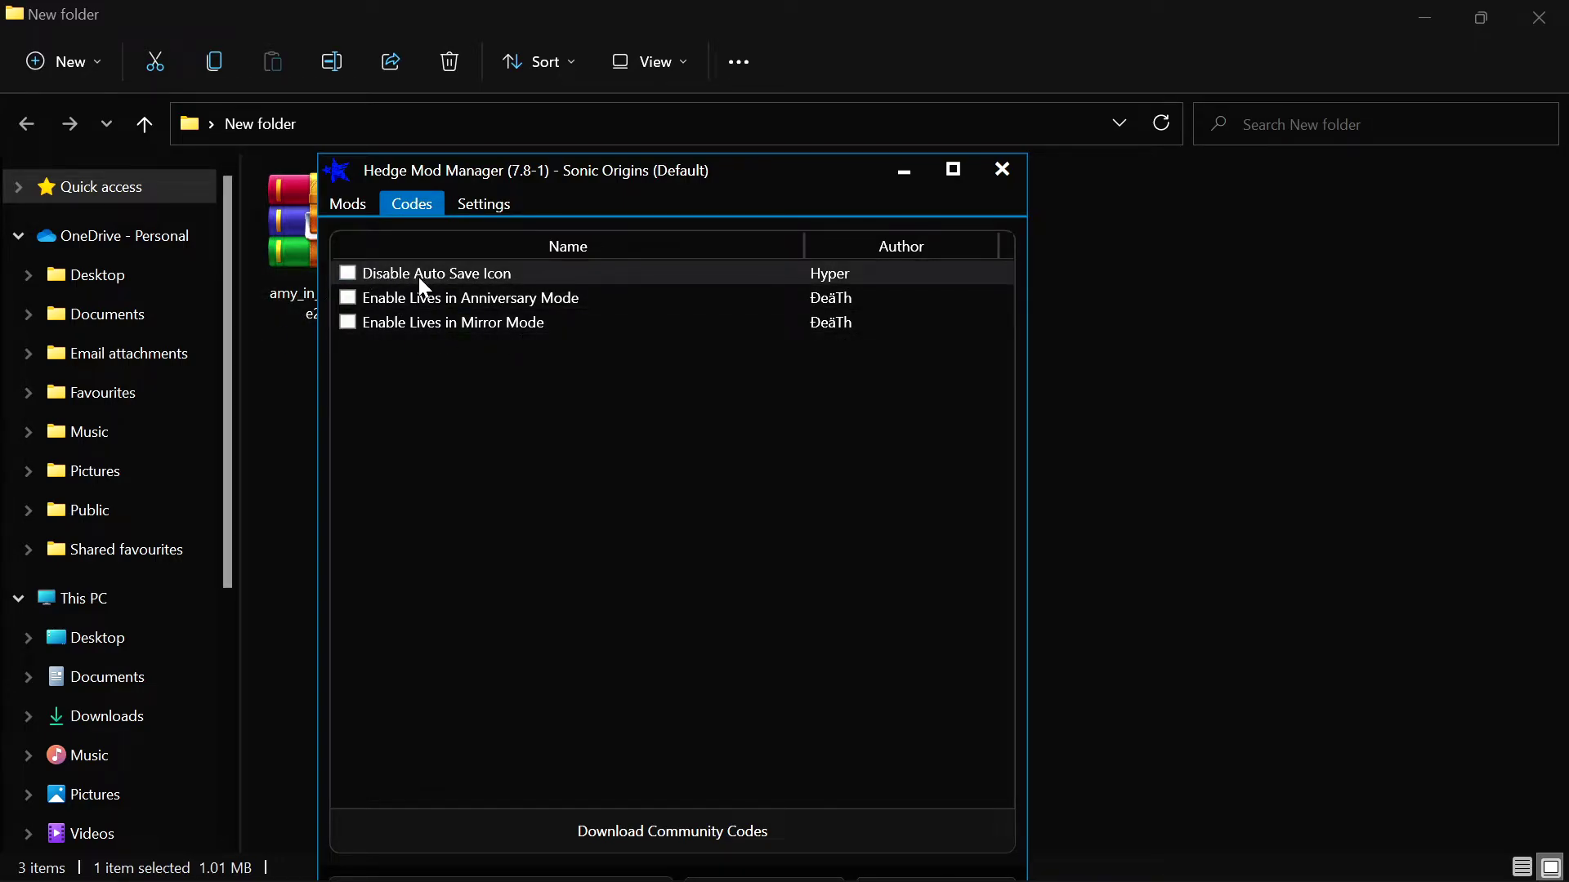
pyautogui.click(483, 205)
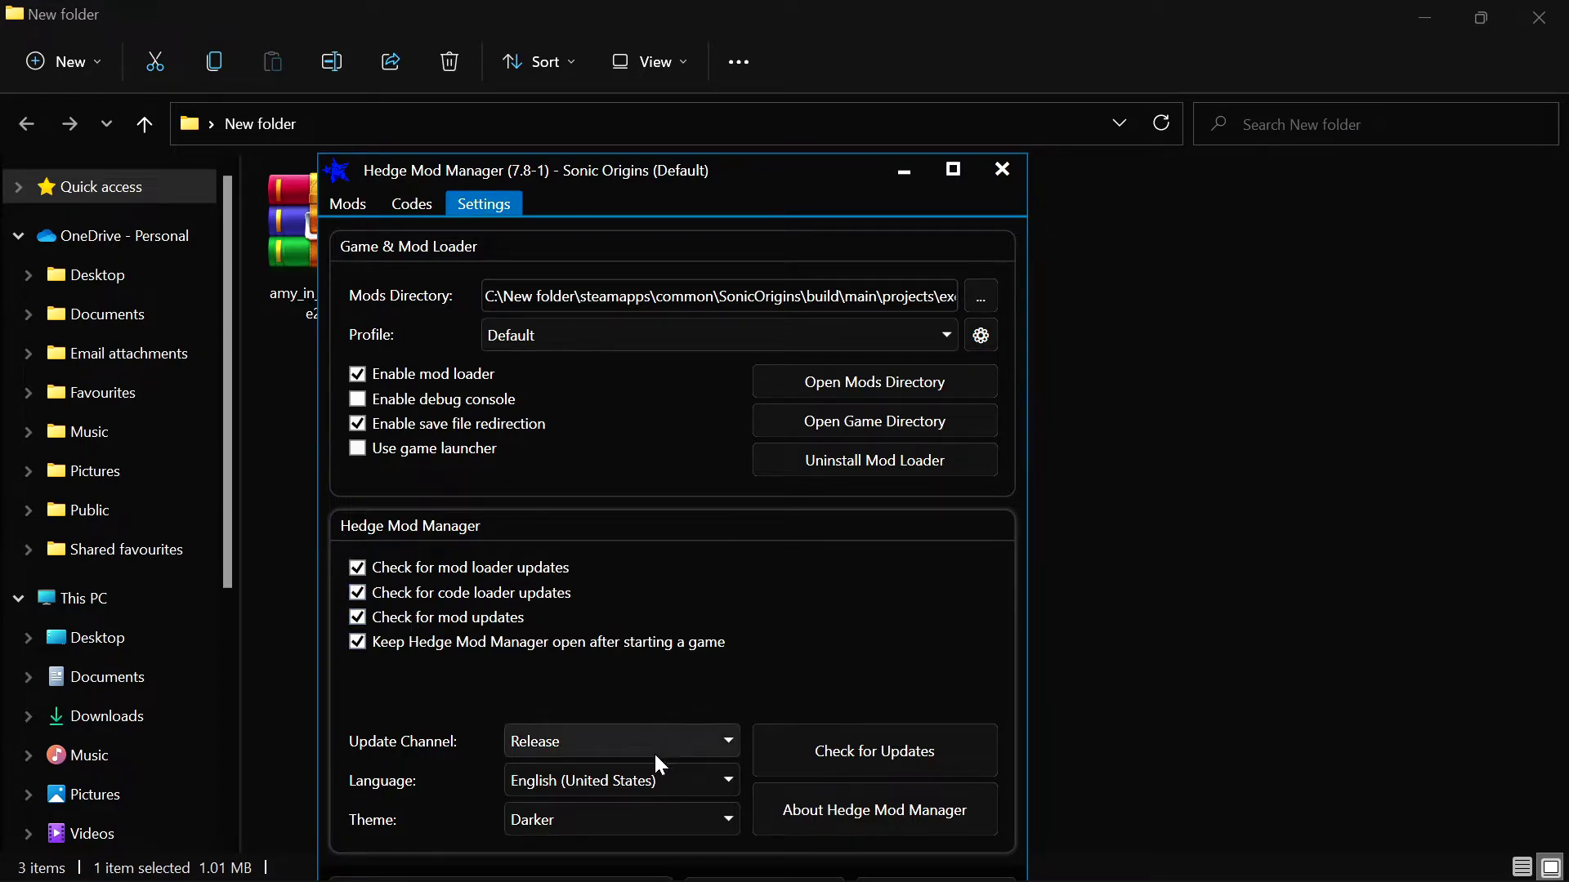
# Step: Try the Light theme, settle on Dark, then return to the installed mods list
pyautogui.click(593, 813)
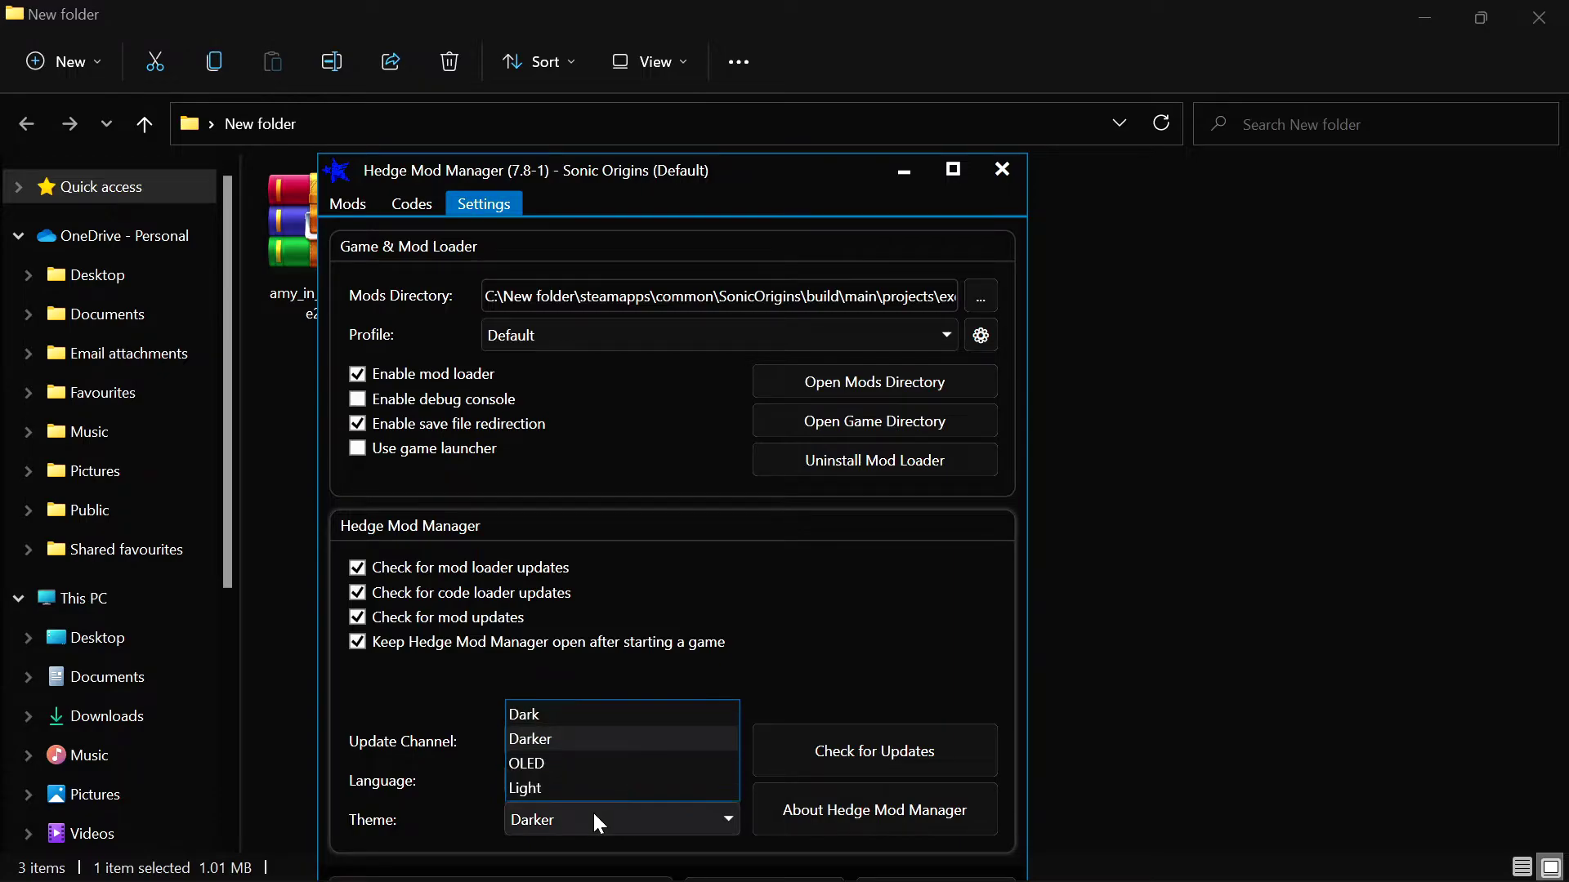
pyautogui.click(569, 786)
pyautogui.click(599, 826)
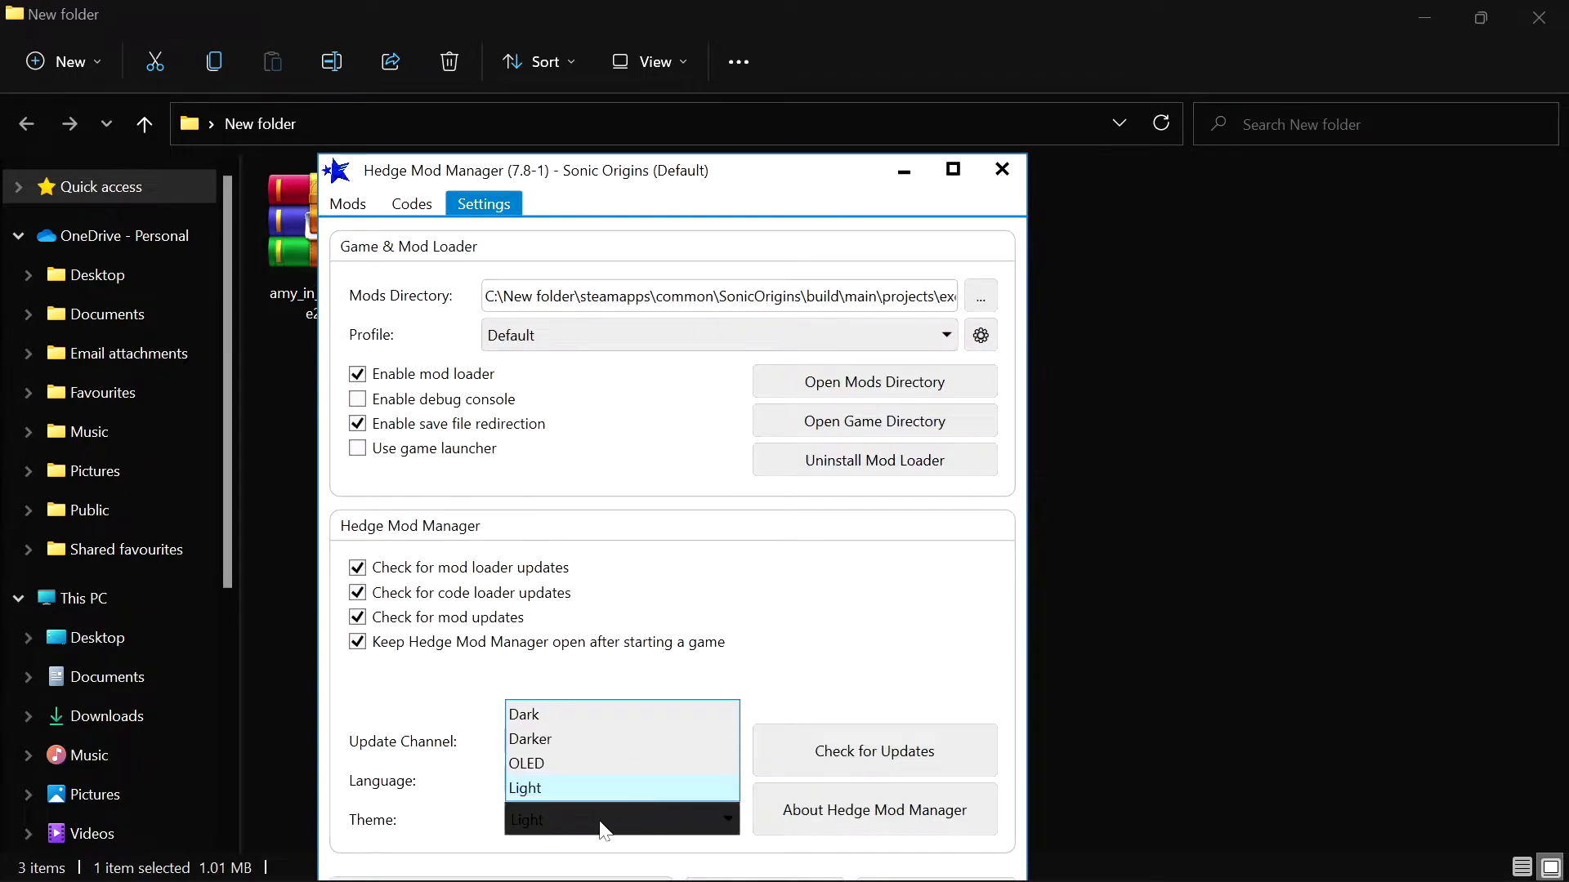
pyautogui.click(551, 713)
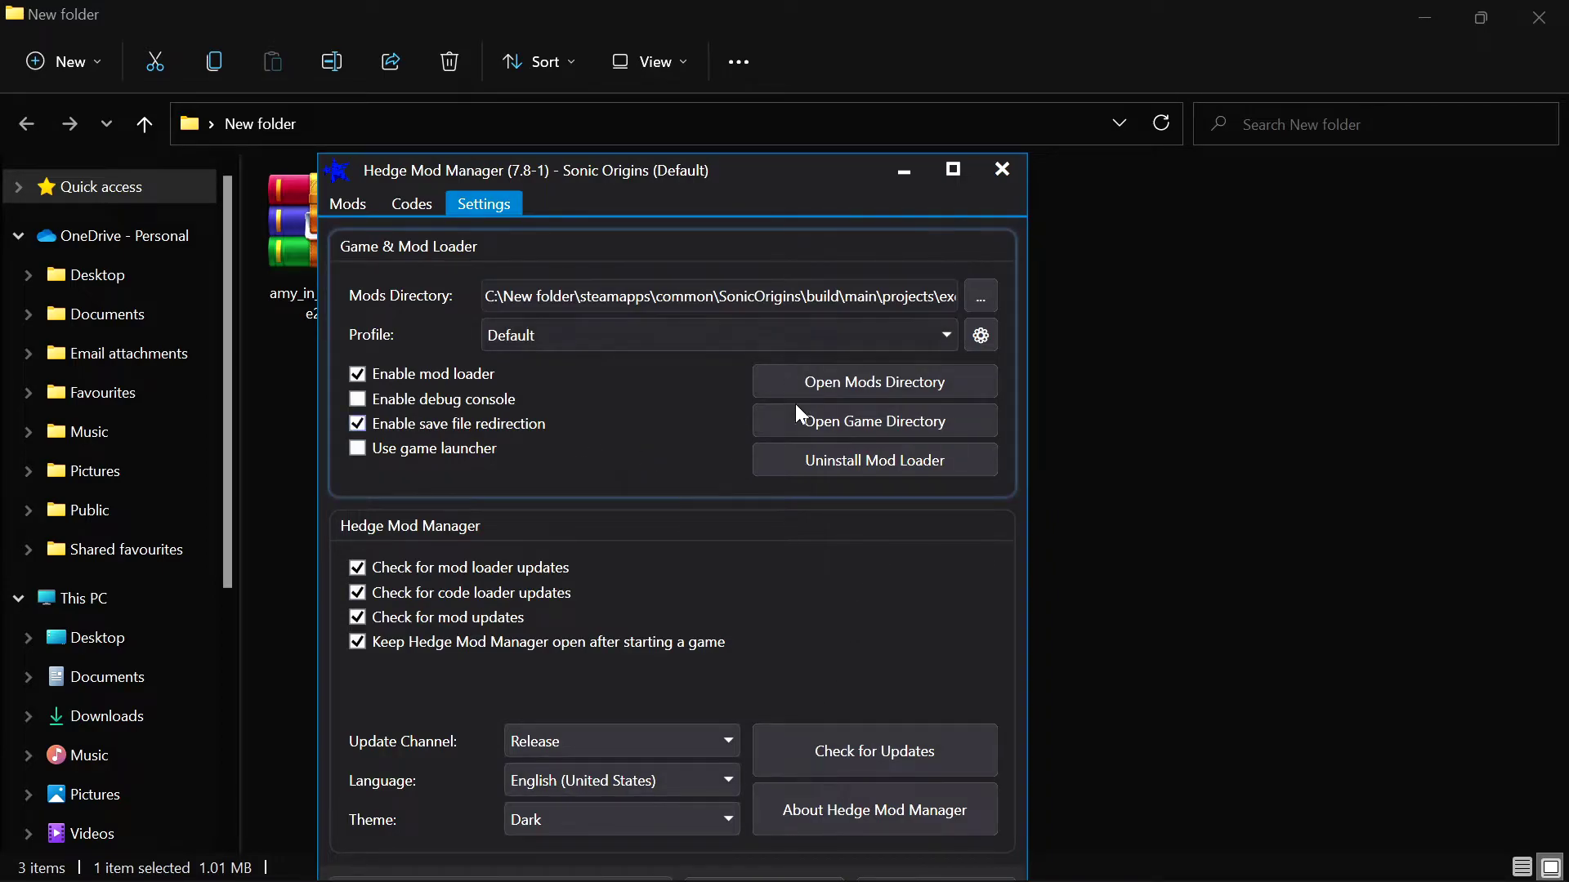
pyautogui.moveTo(605, 173); pyautogui.dragTo(697, 108)
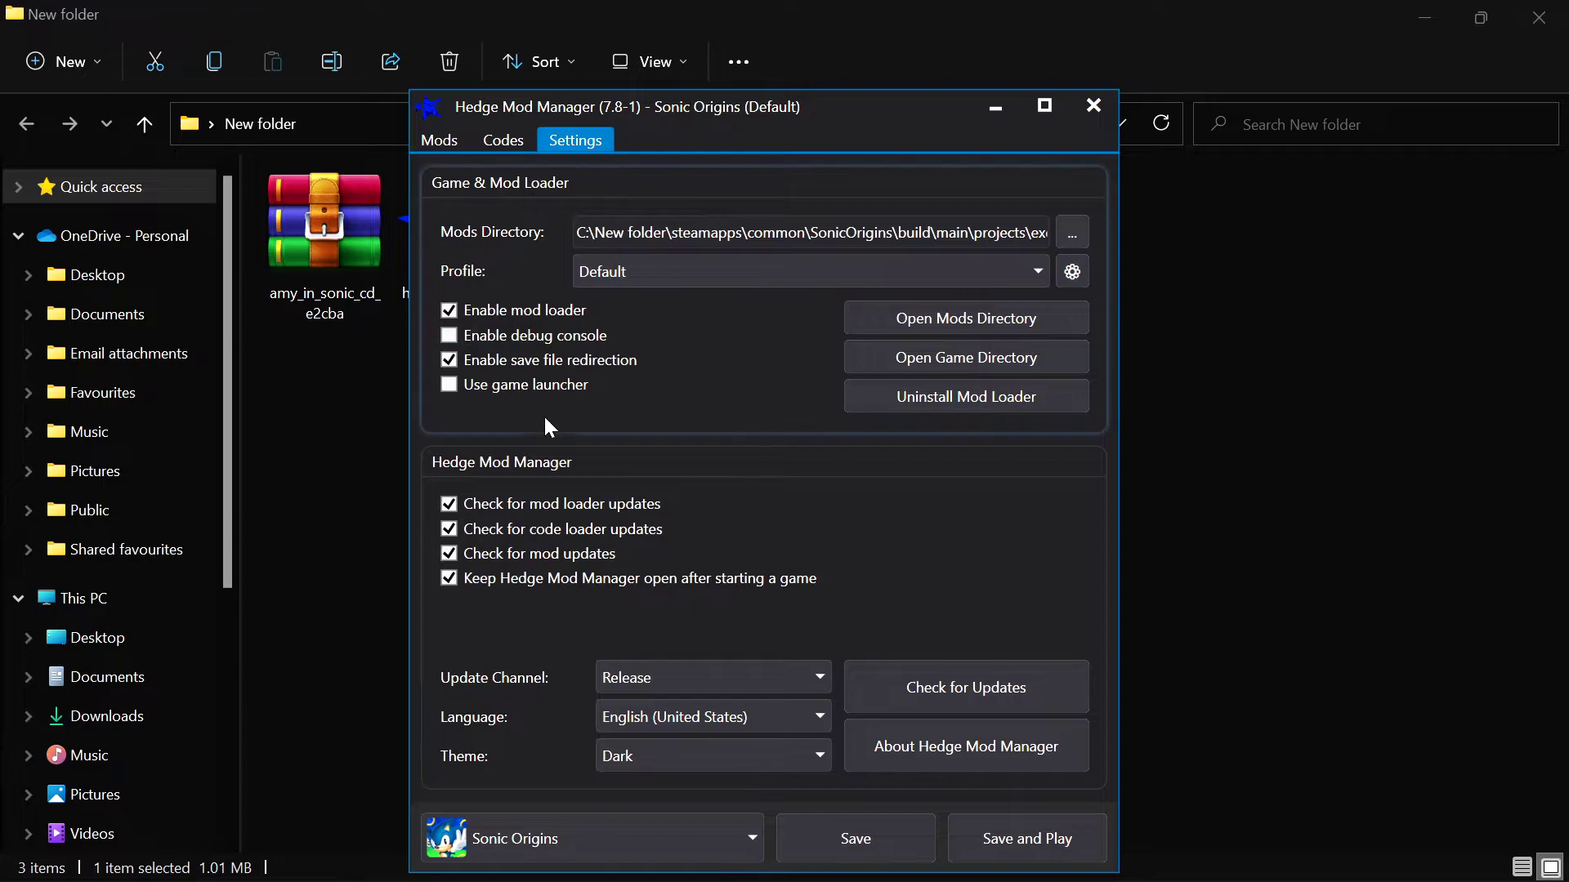
pyautogui.click(446, 144)
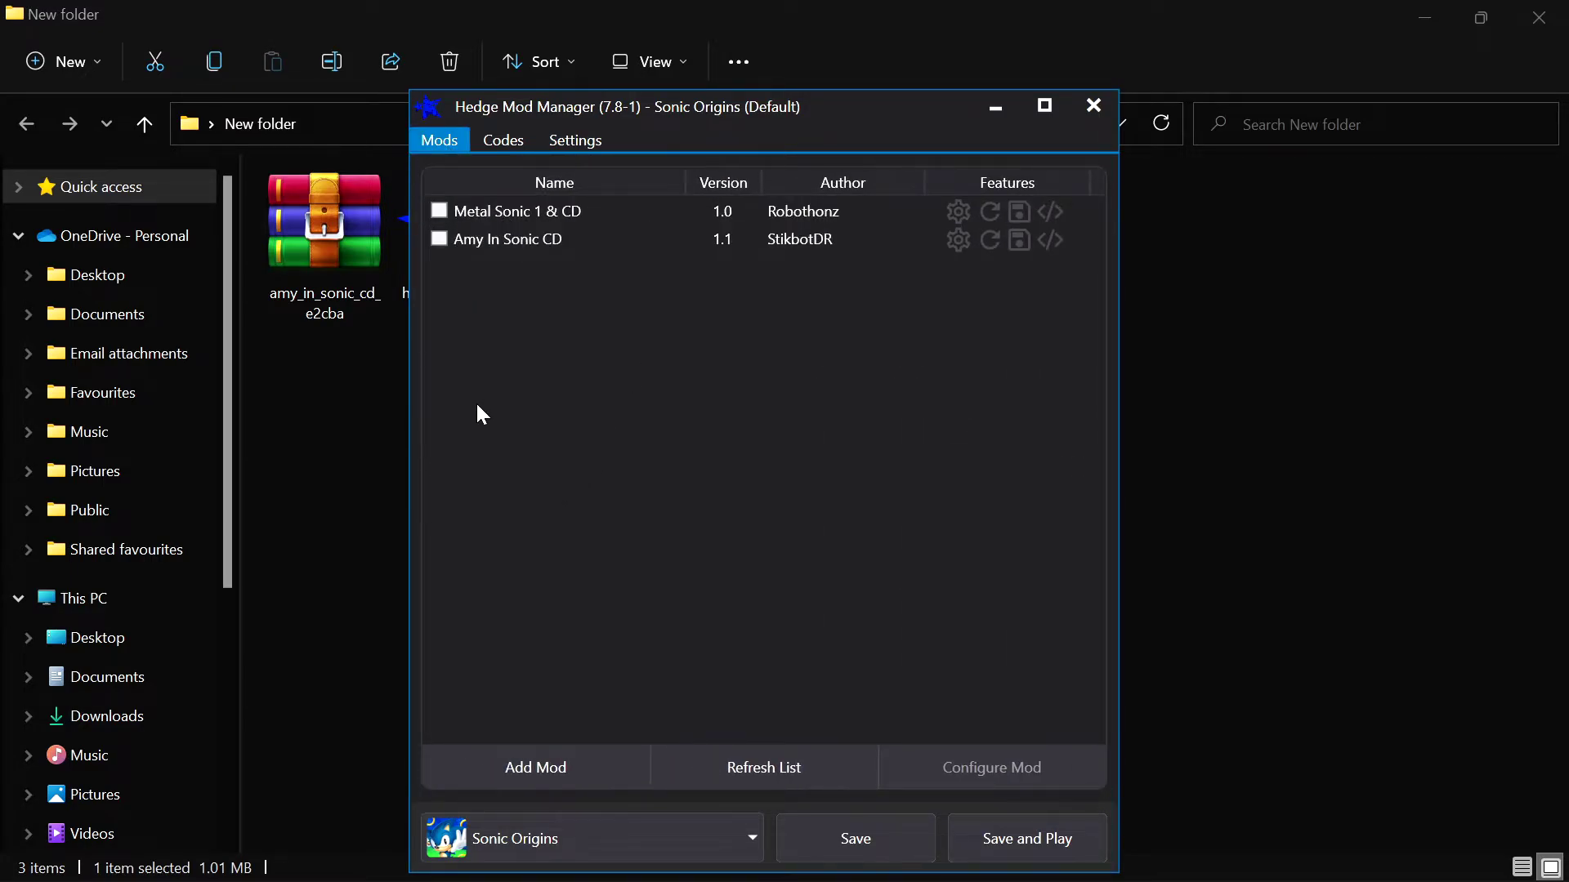
# Step: Enable Metal Sonic 1 & CD, then save the mod setup and launch Sonic Origins
pyautogui.click(440, 213)
pyautogui.click(436, 212)
pyautogui.click(439, 212)
pyautogui.click(1024, 848)
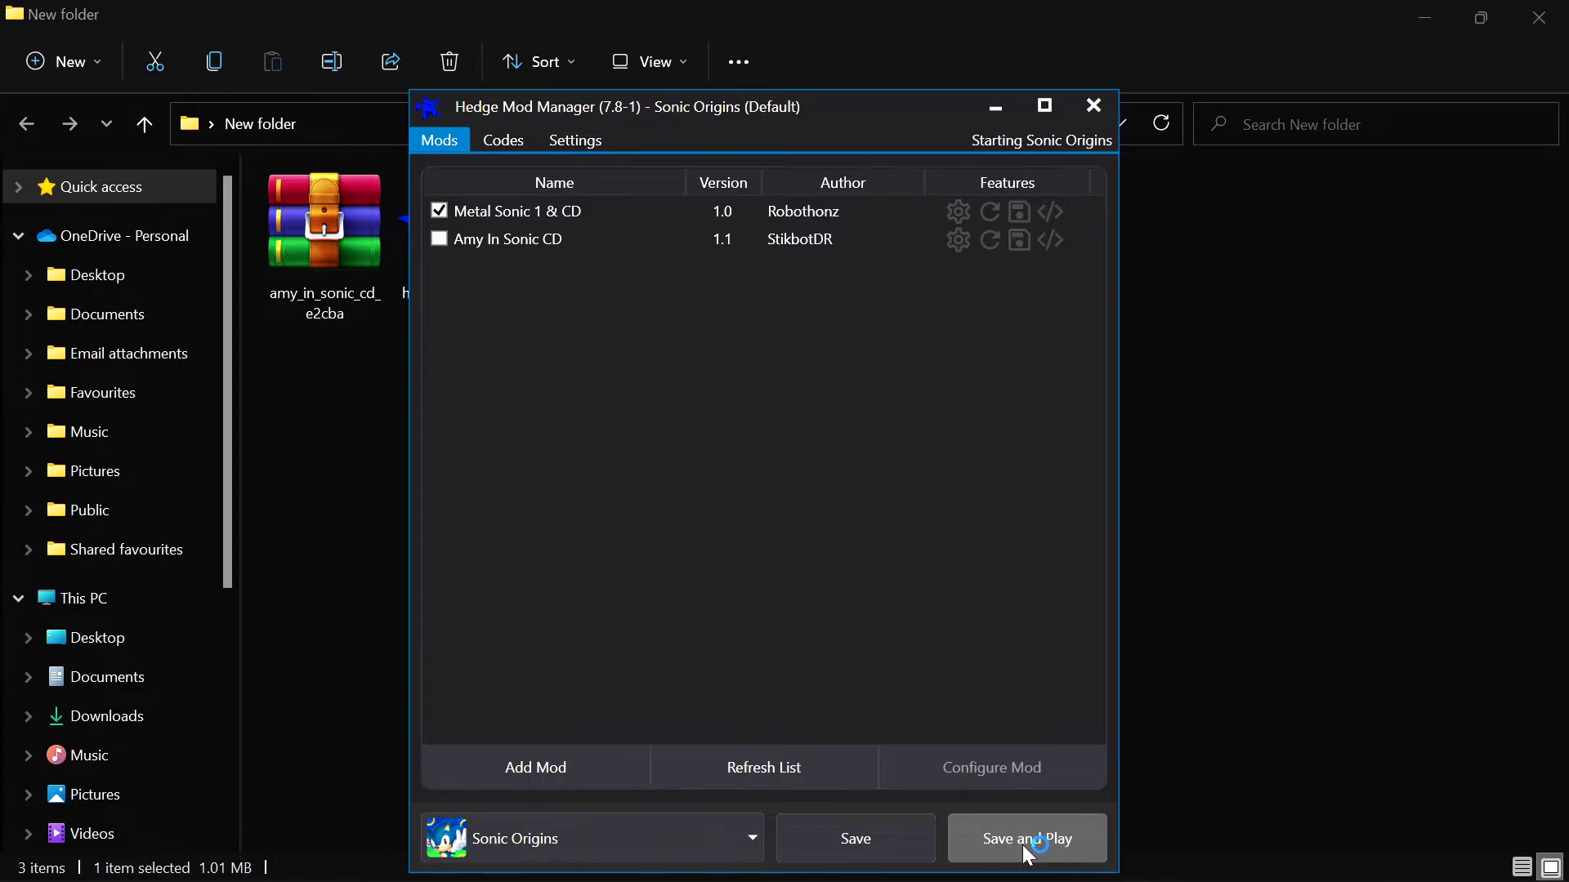